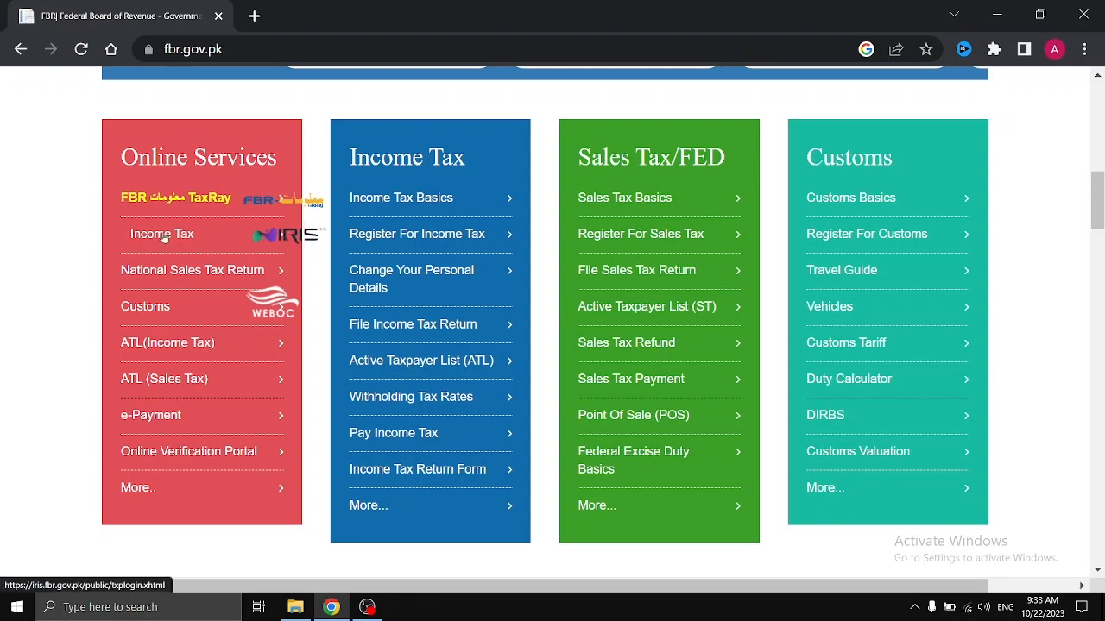
- Open the new taxpayer registration form through the Income Tax online service, dismissing the scam warning
left_click(164, 238)
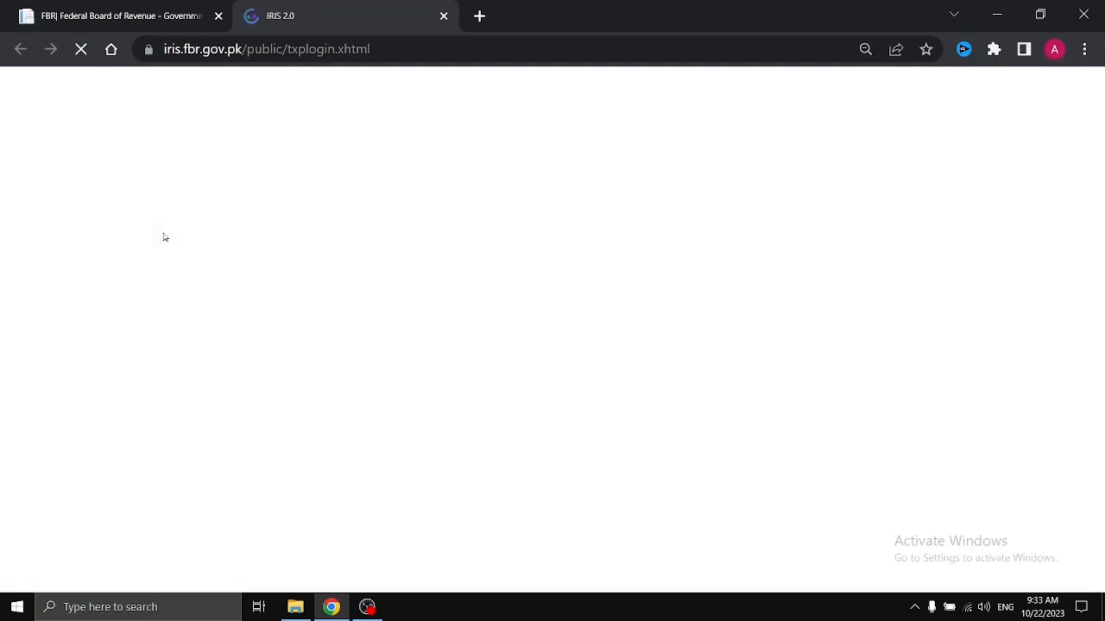
left_click(439, 15)
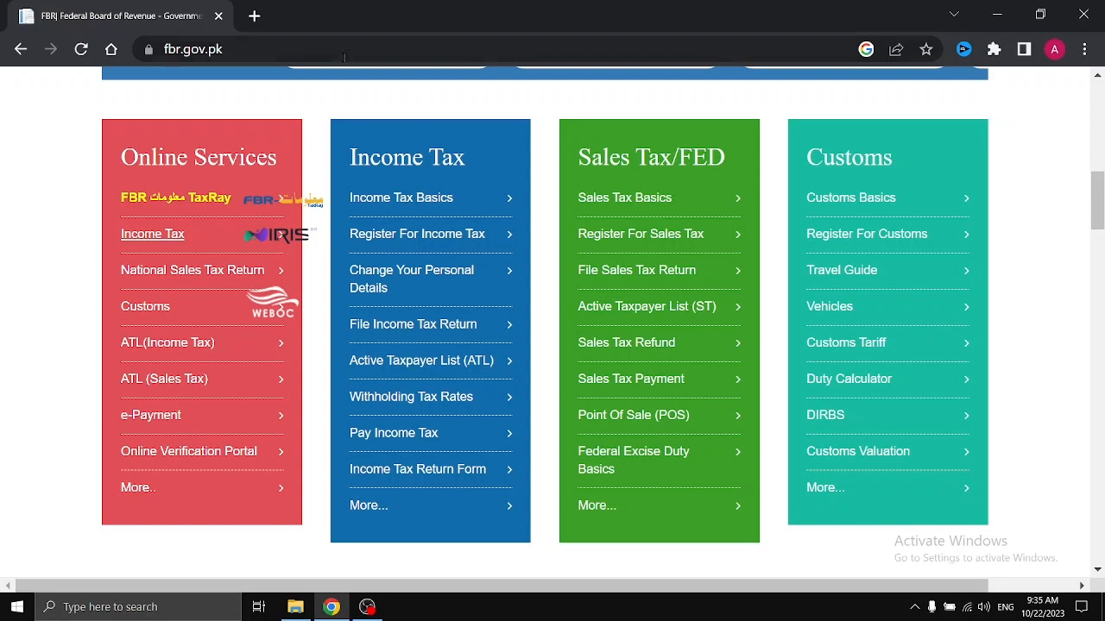
left_click(182, 231)
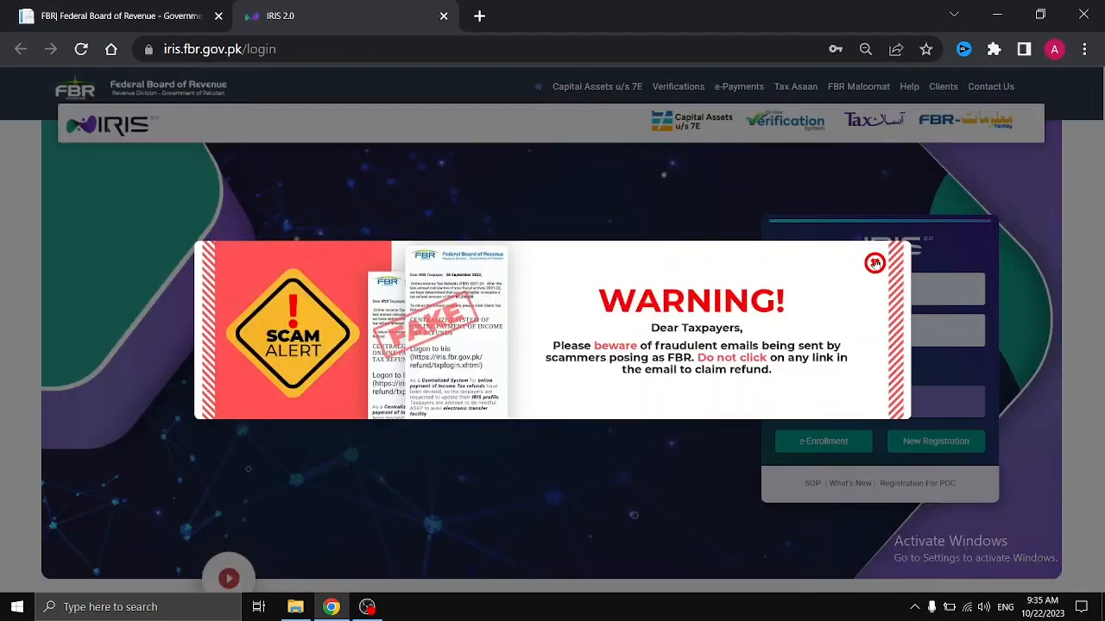
left_click(874, 261)
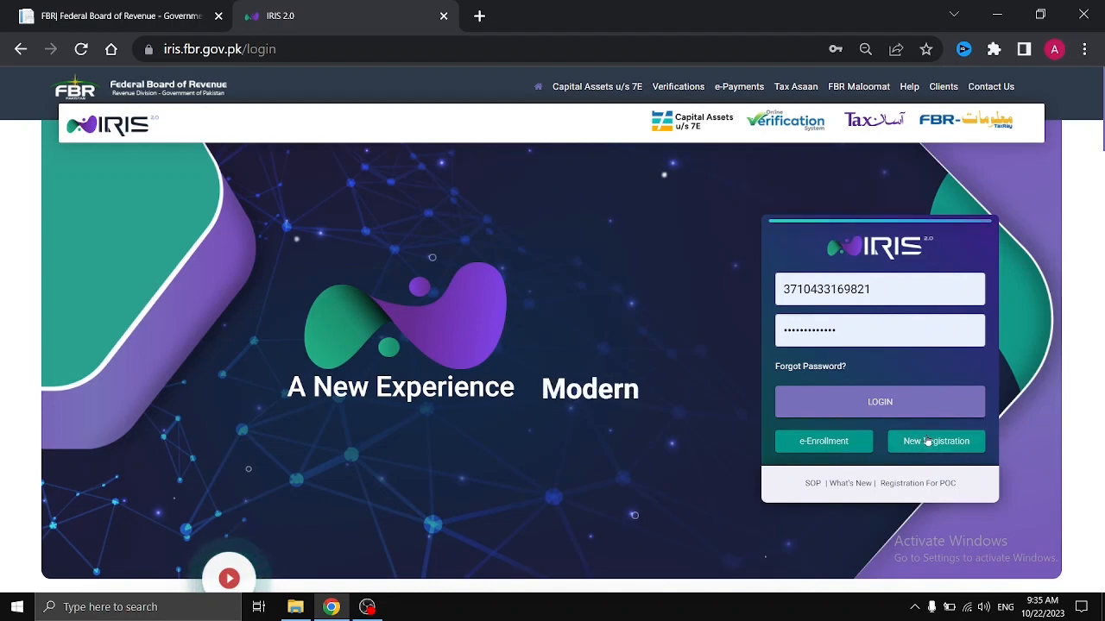
left_click(928, 441)
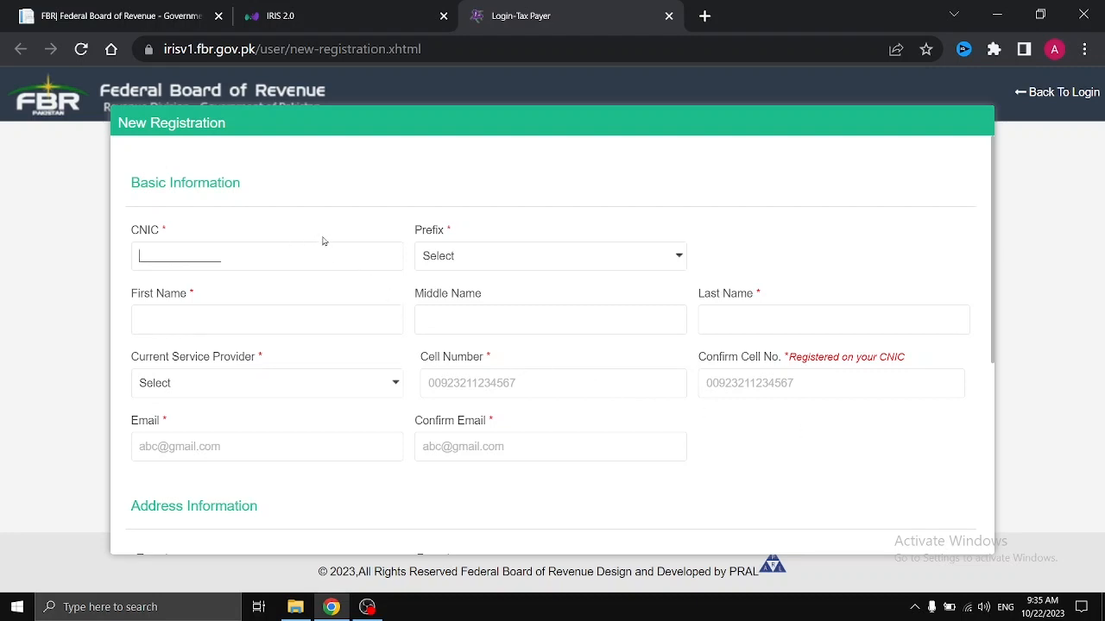
- Examine the new registration form's basic and address information fields, including the prefix and service provider options
left_click(297, 229)
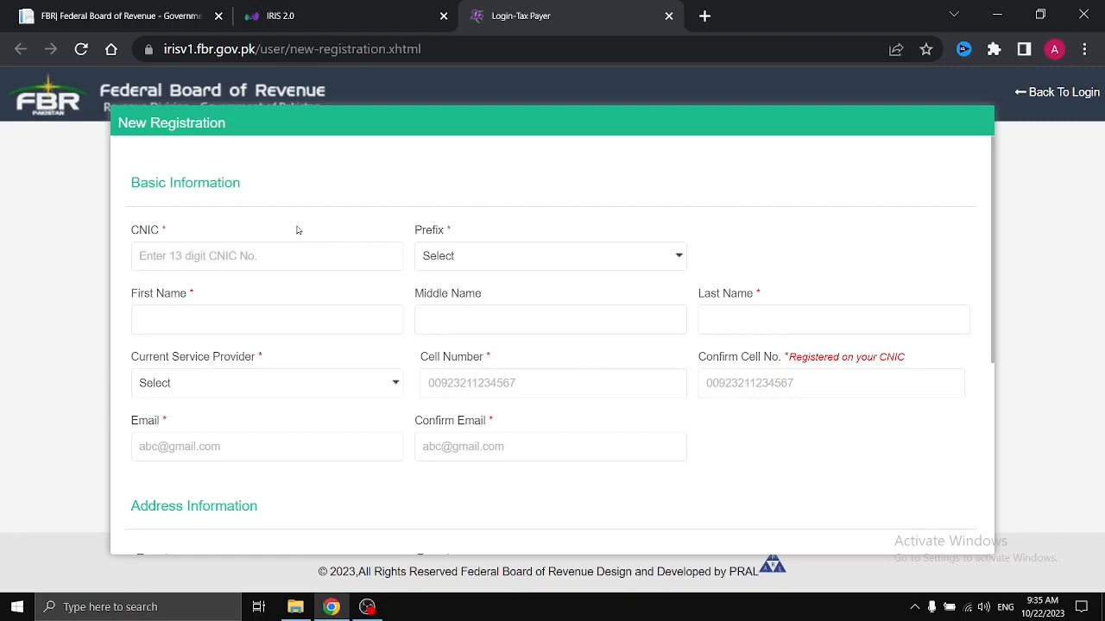
left_click(468, 256)
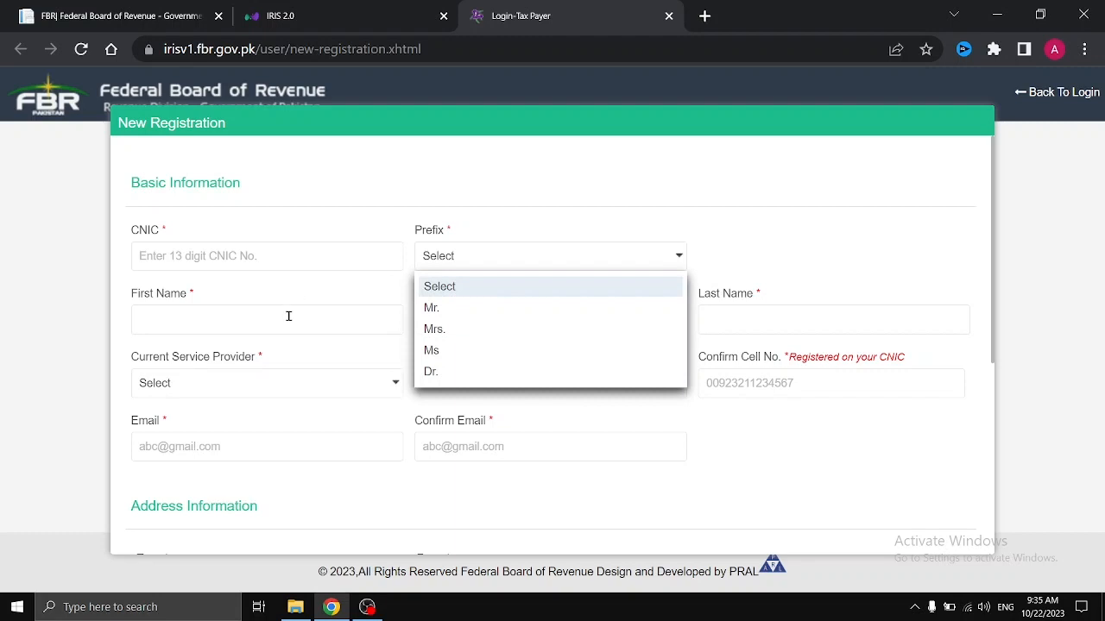
left_click(328, 391)
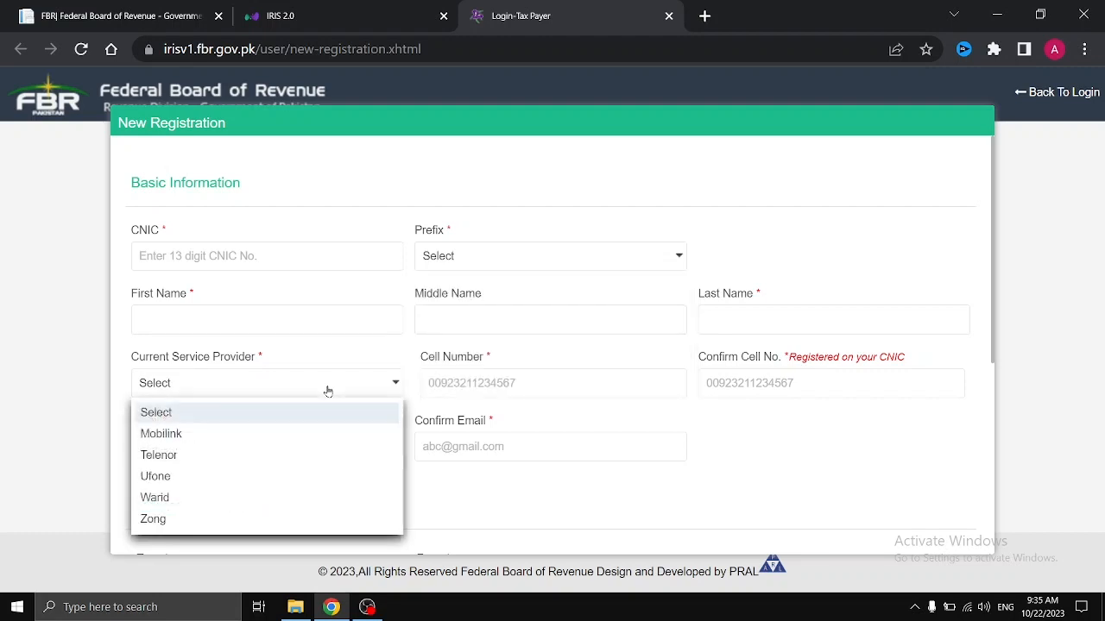
left_click(478, 378)
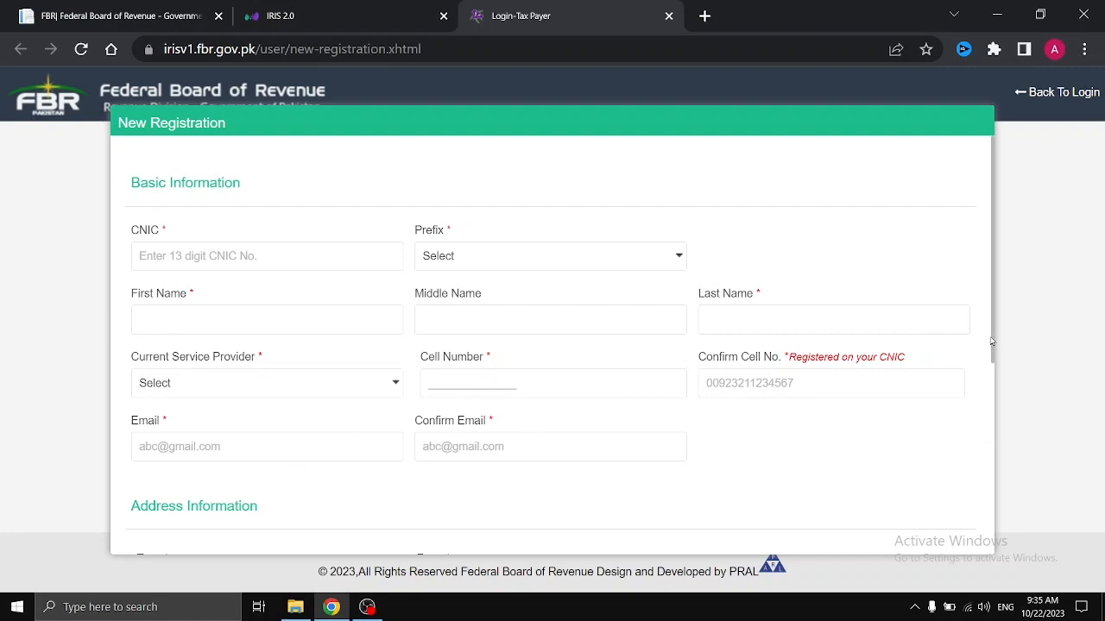
left_click_drag(992, 342, 992, 423)
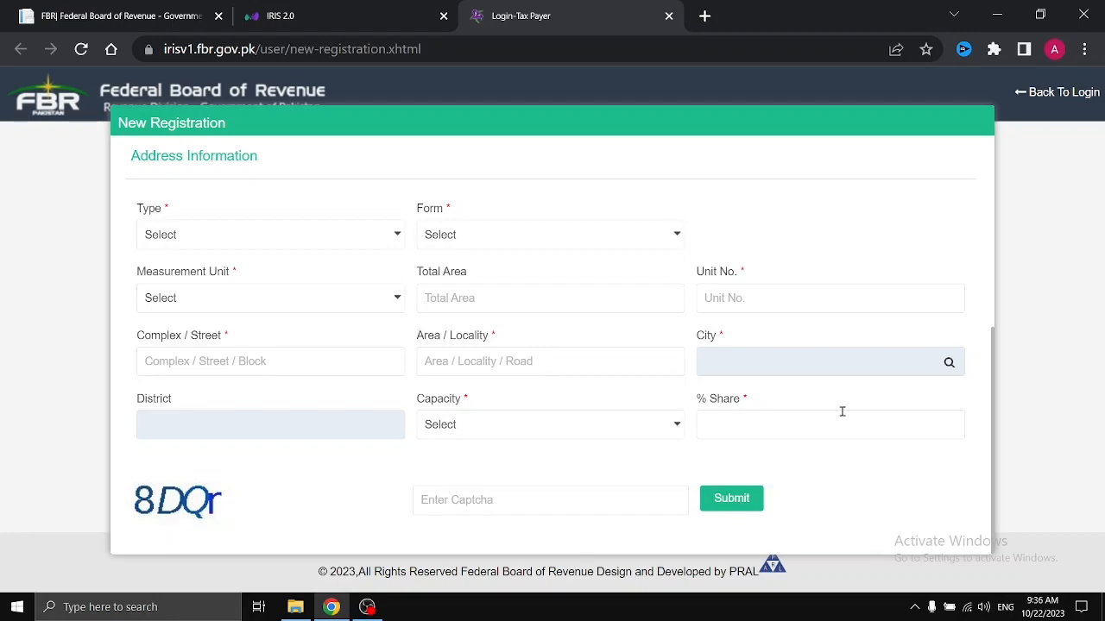
left_click_drag(972, 129, 861, 169)
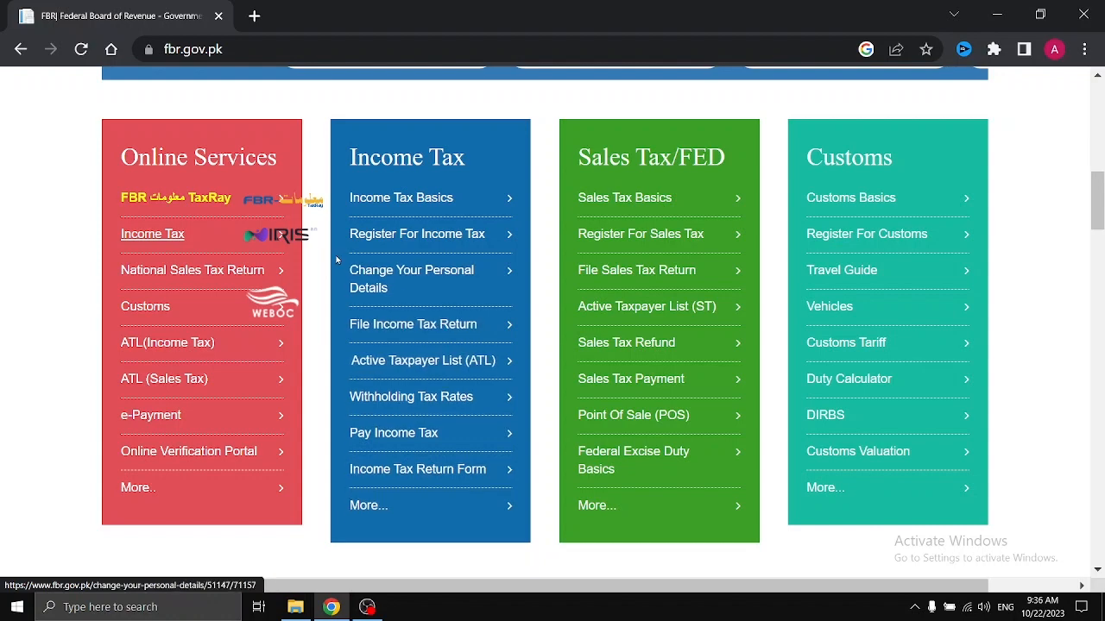
- Reopen the Income Tax online service, dismiss the scam warning and open the e-Enrollment form
left_click(172, 233)
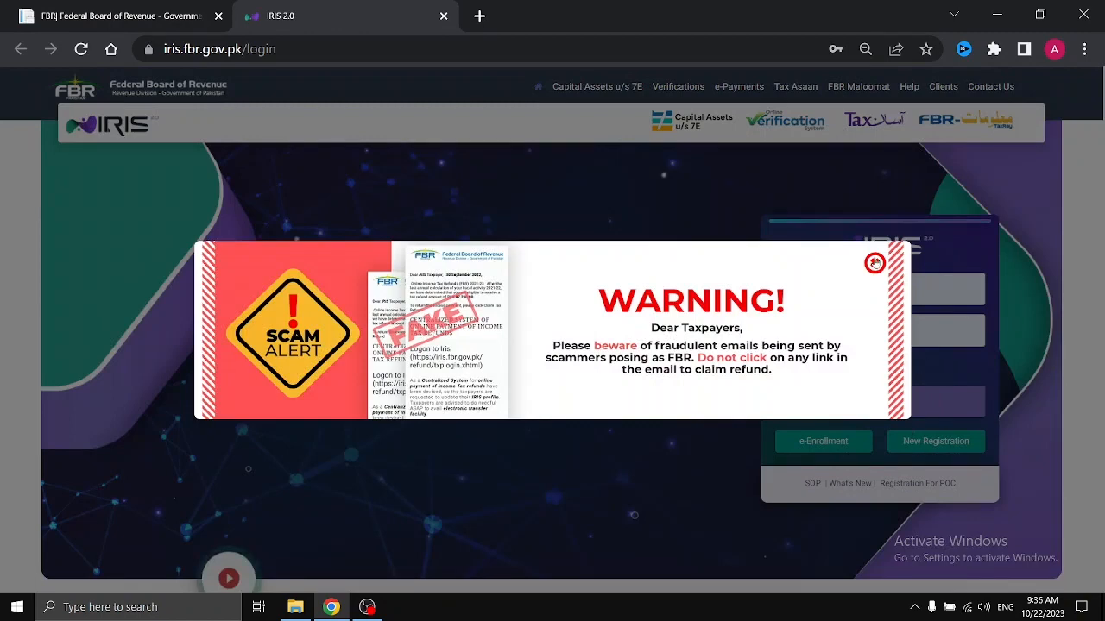
left_click(875, 263)
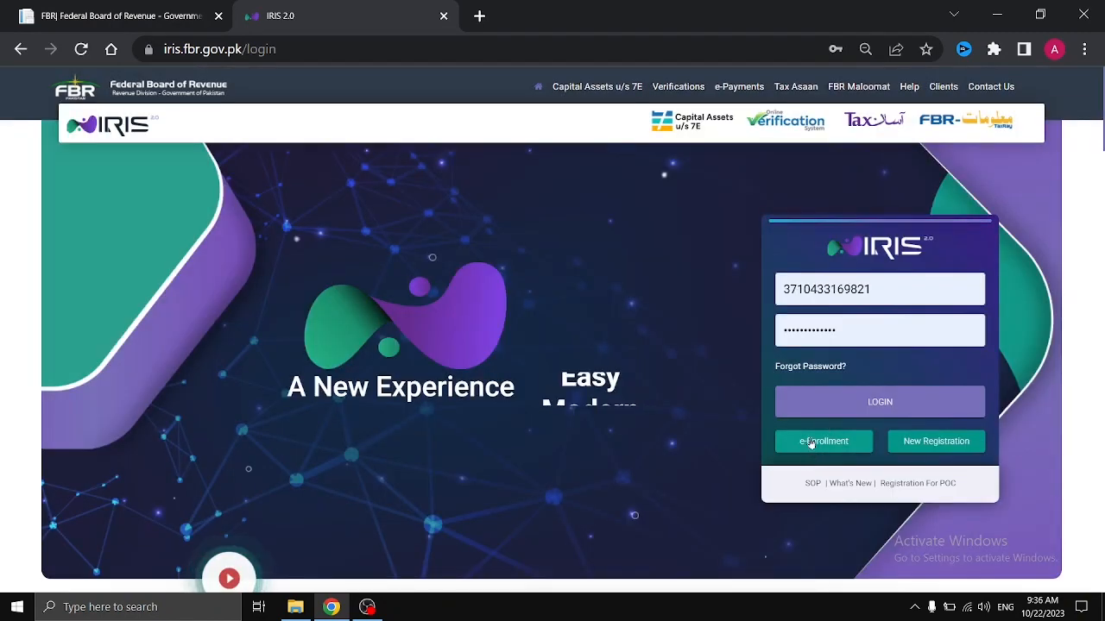
left_click(812, 443)
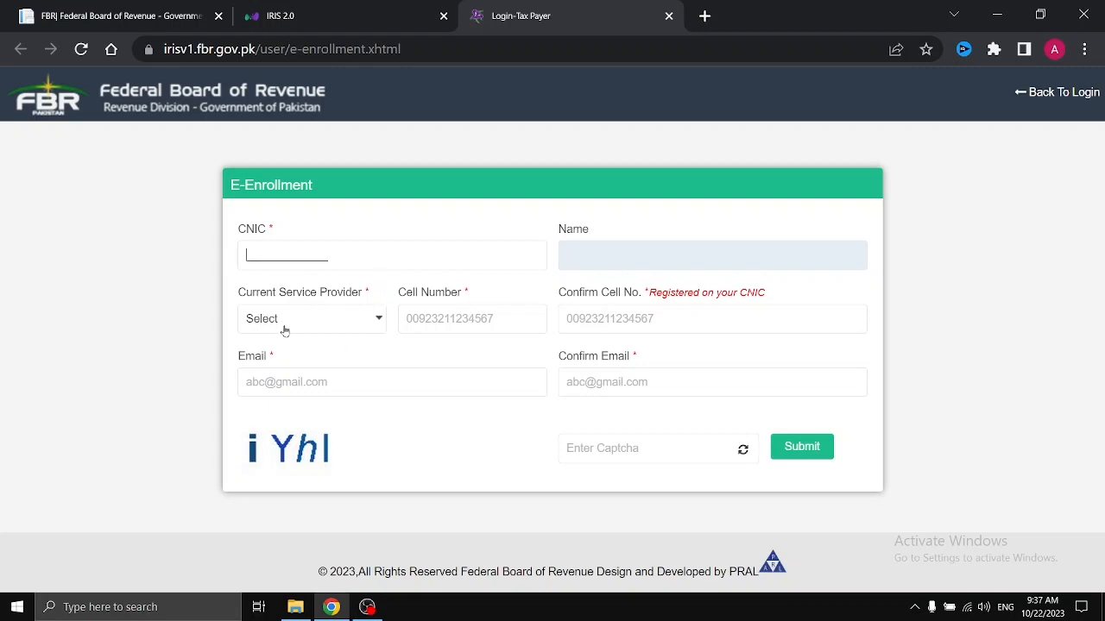
- Examine the e-Enrollment form's service provider options and cell number fields, and close the form
left_click(343, 320)
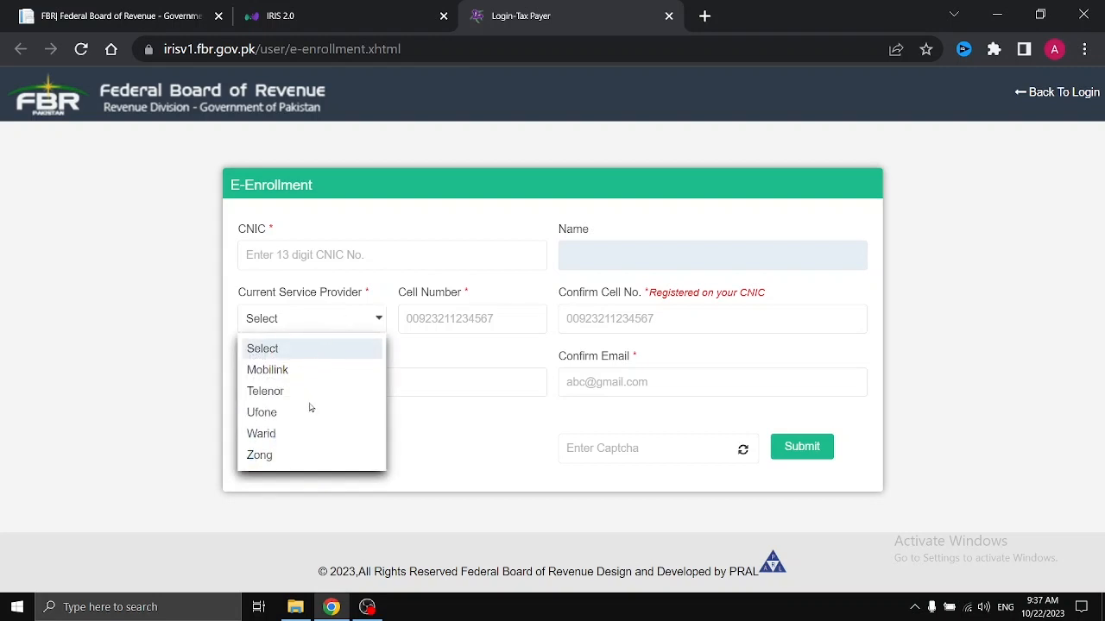
left_click(492, 316)
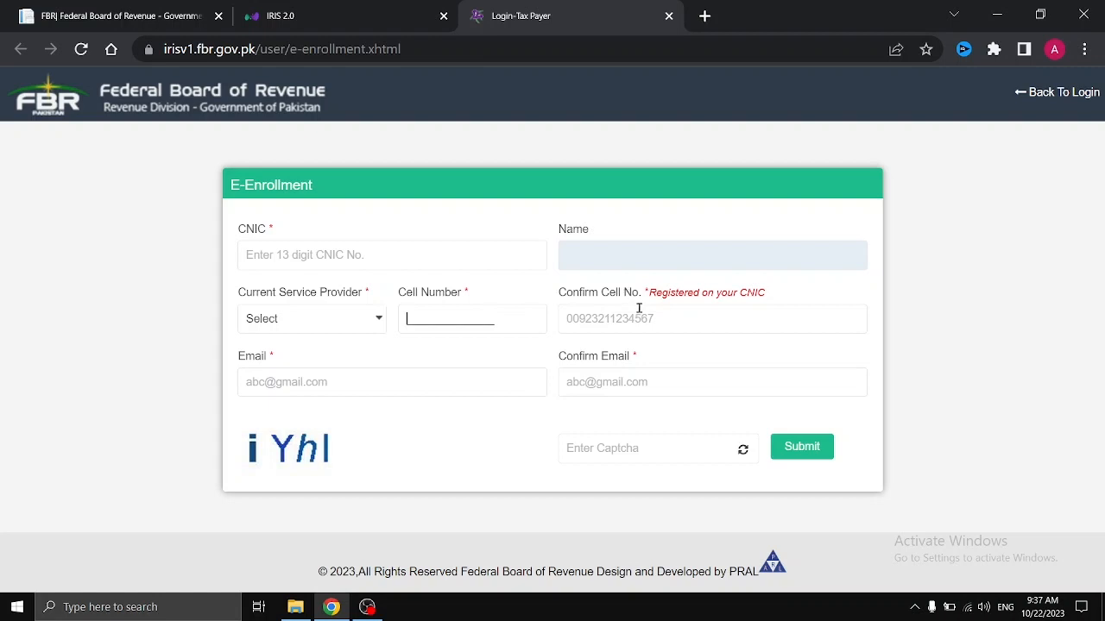
left_click(686, 321)
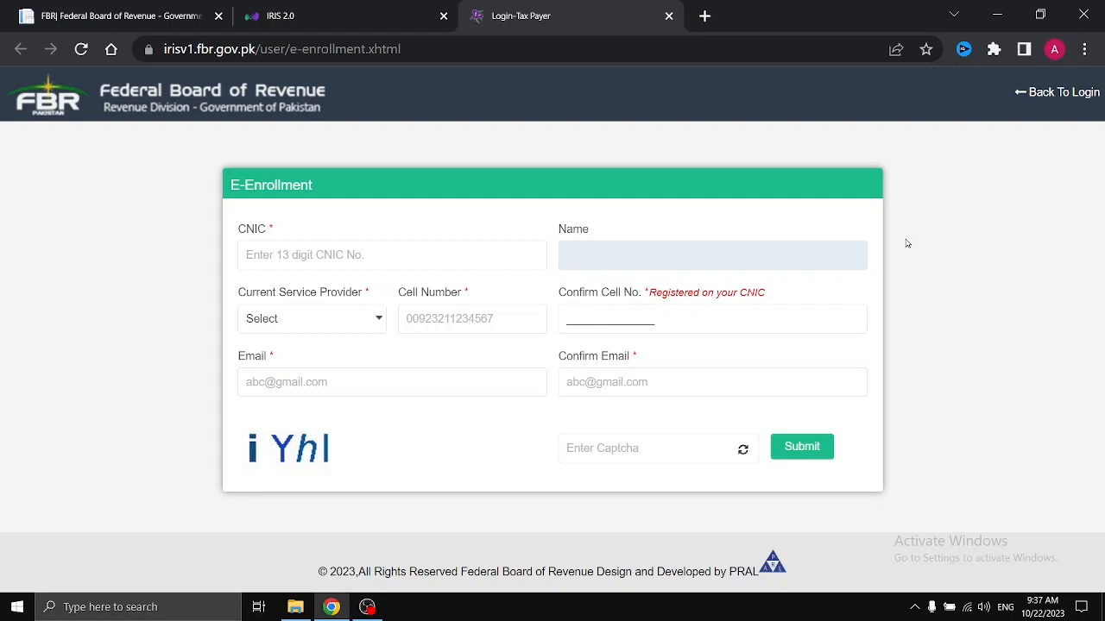
left_click(668, 17)
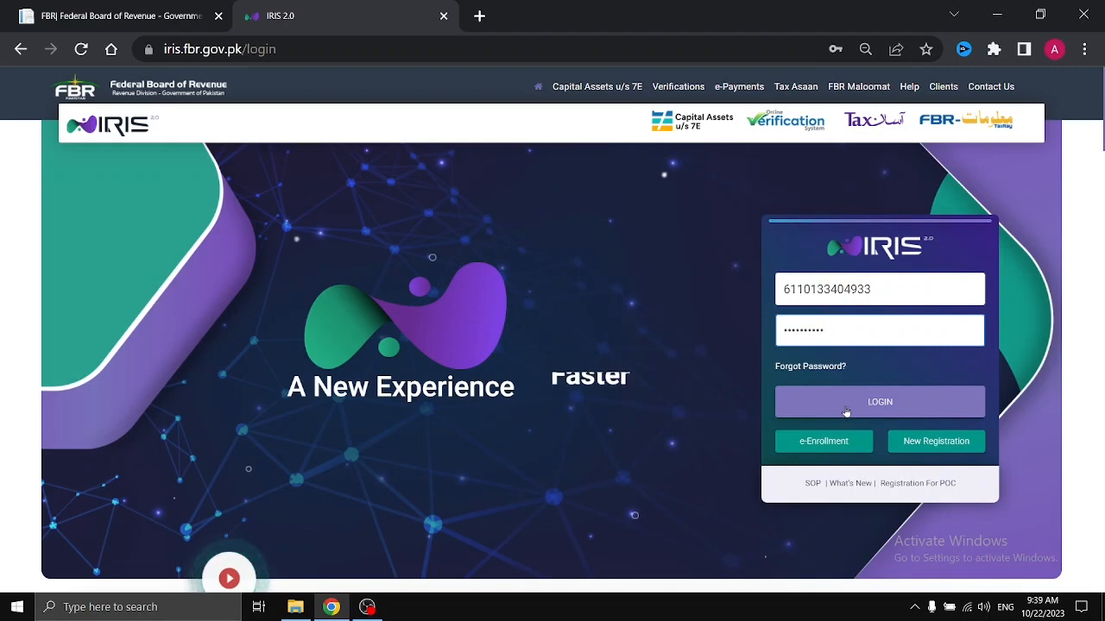
- Log in to the taxpayer's account and reply to the tax year 2016 notice with the 114(4) Return of Income filed on notice for complete year
left_click(879, 402)
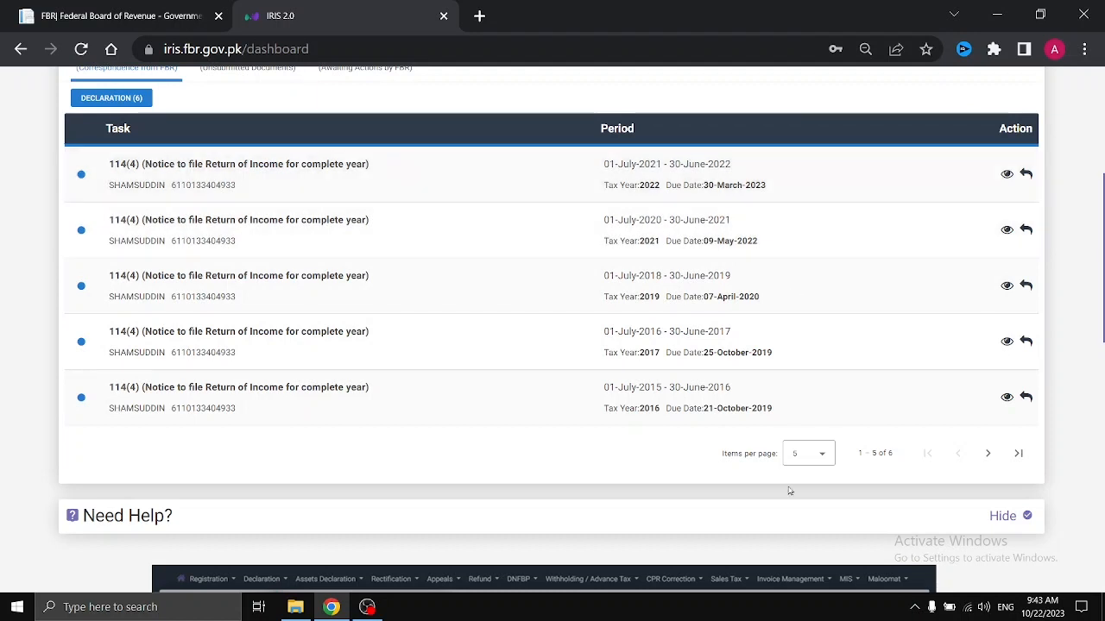
left_click(1026, 396)
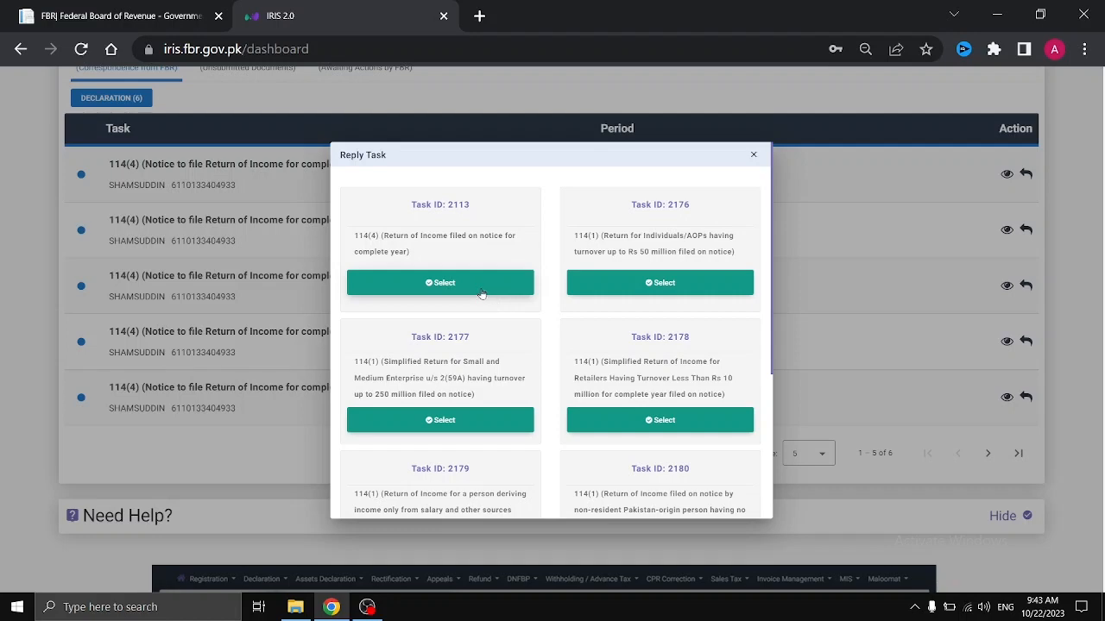
left_click(436, 282)
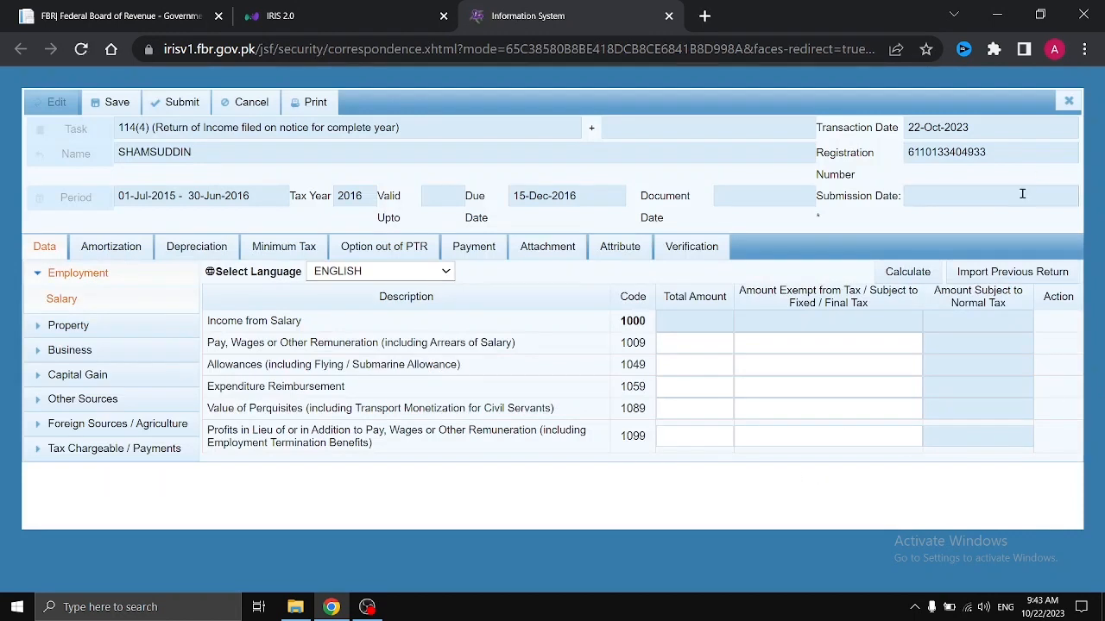
- Close the tax year 2016 return without saving and return to the dashboard's inbox tasks
left_click(1068, 102)
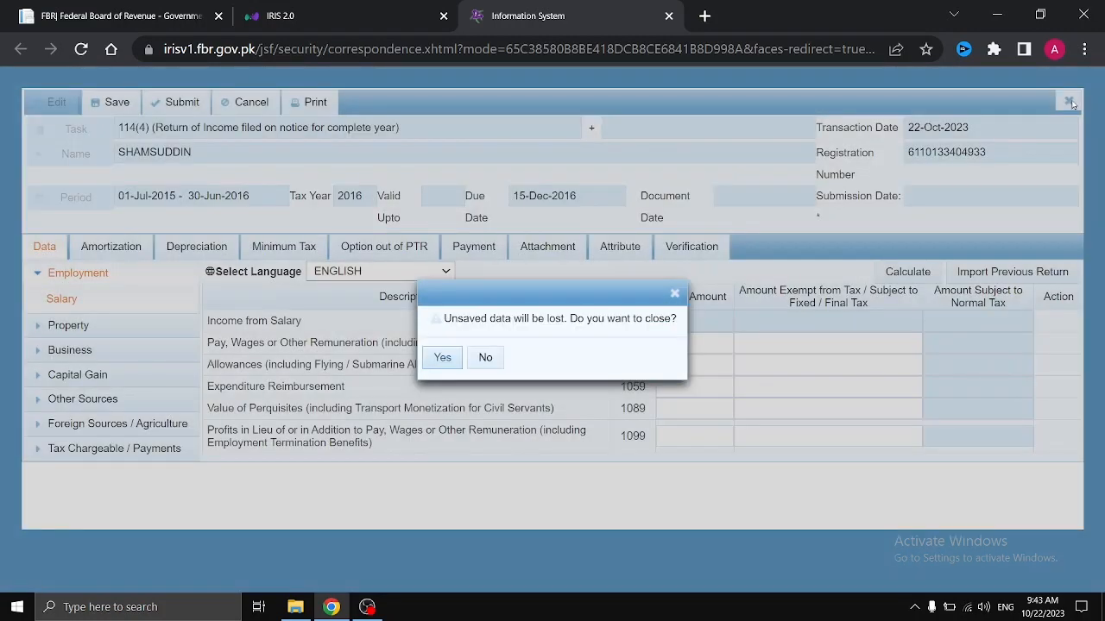
left_click(485, 358)
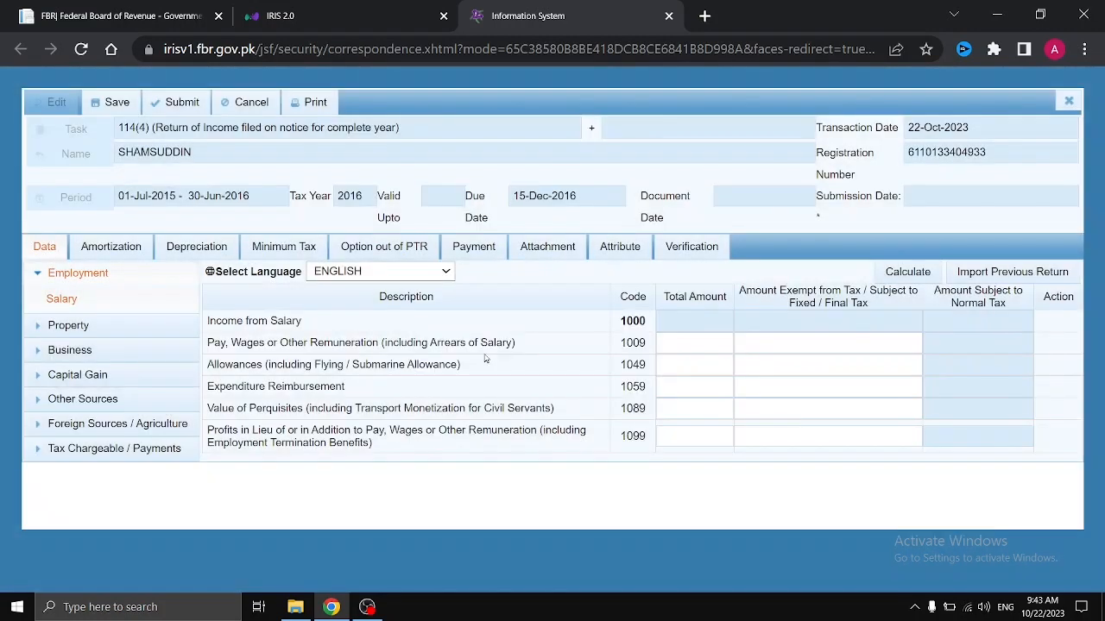
left_click(1070, 100)
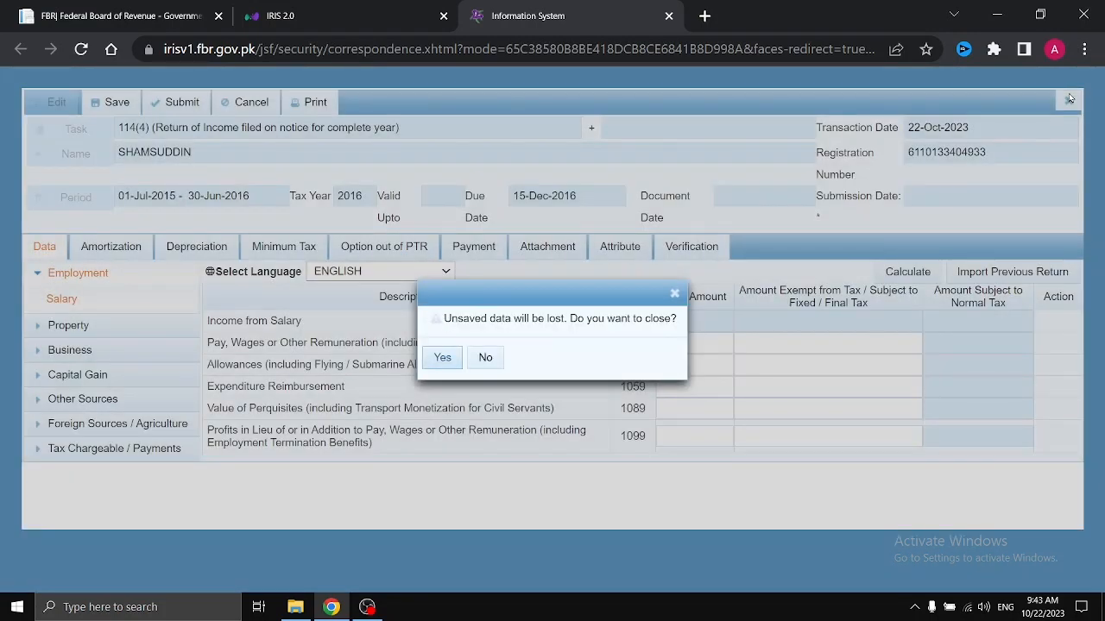
left_click(436, 363)
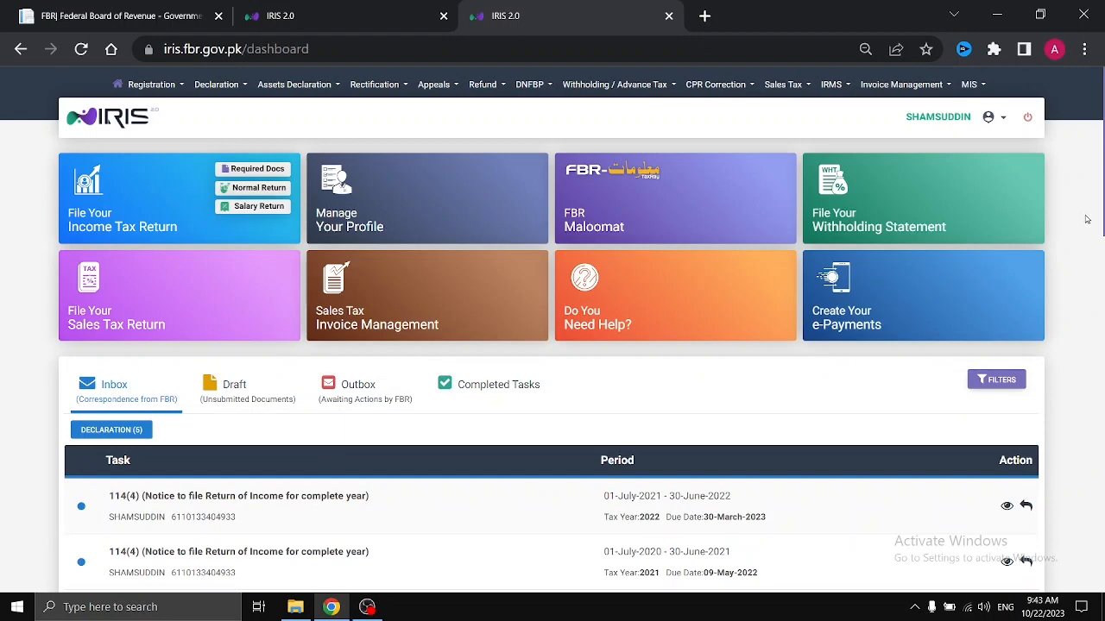
scroll(552, 328, "down", 3)
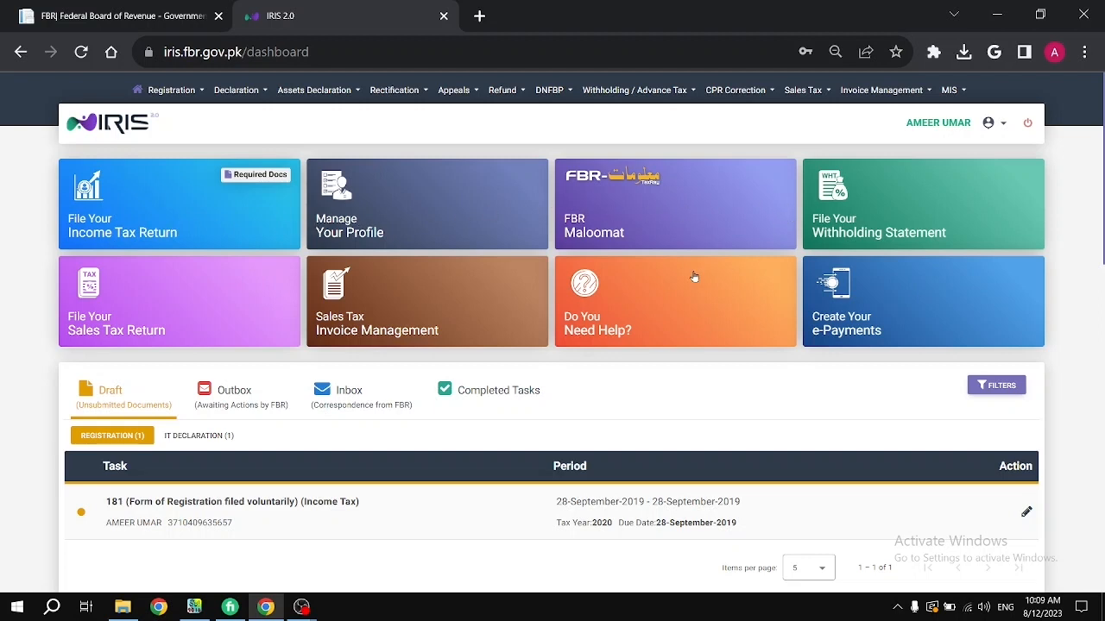
- Start a normal income tax return and choose the tax period 01-JUL-2022 - 30-JUN-2023
mouse_move(578, 302)
left_click(102, 219)
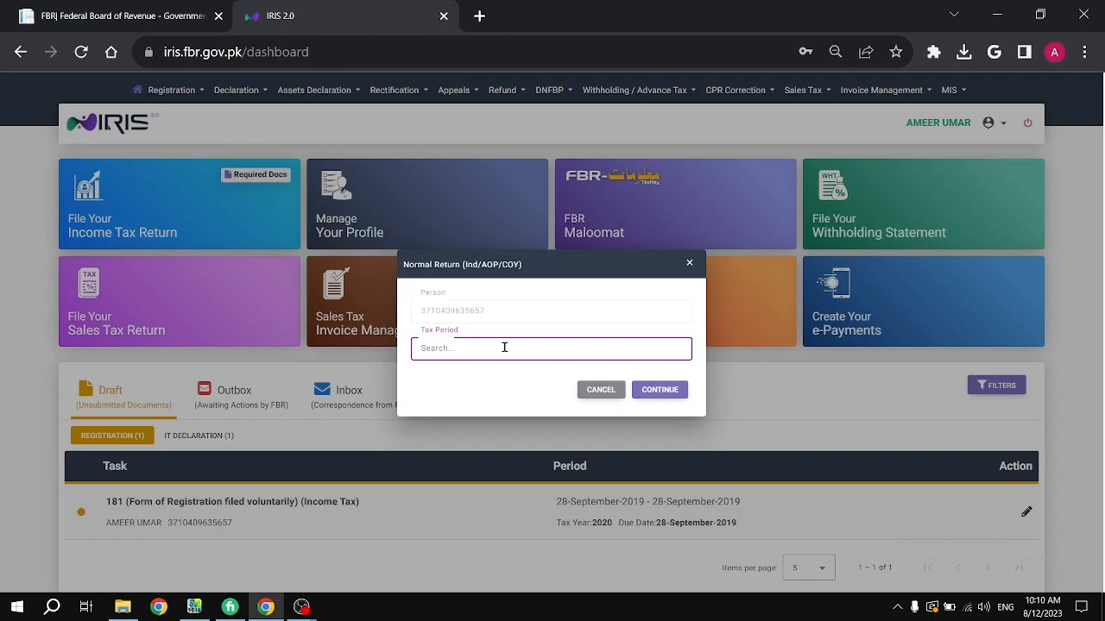
type("2023")
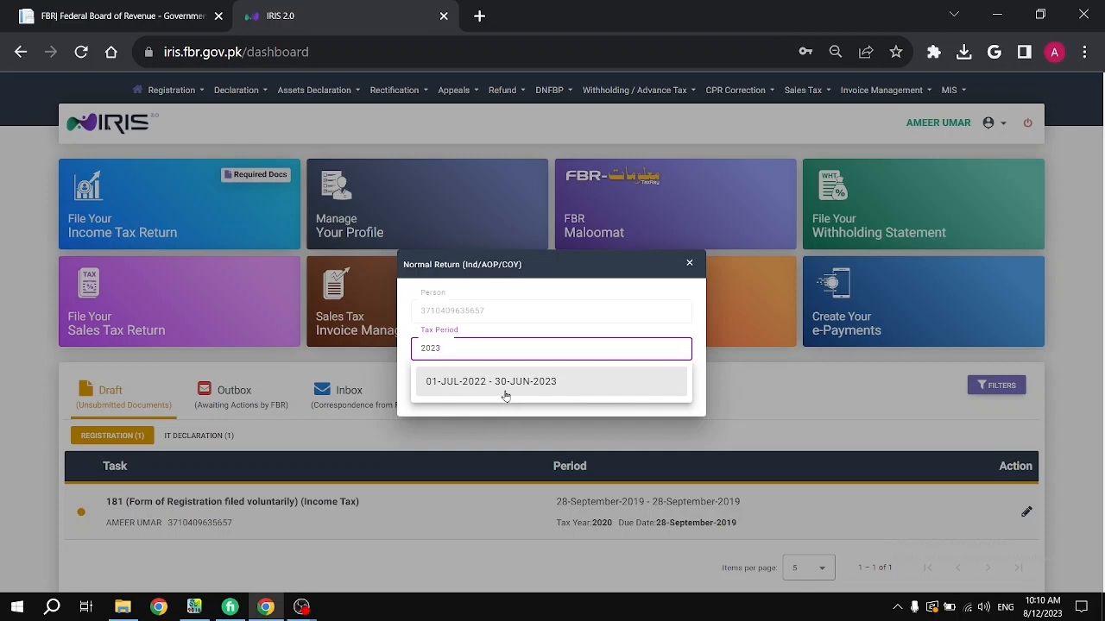
left_click(570, 382)
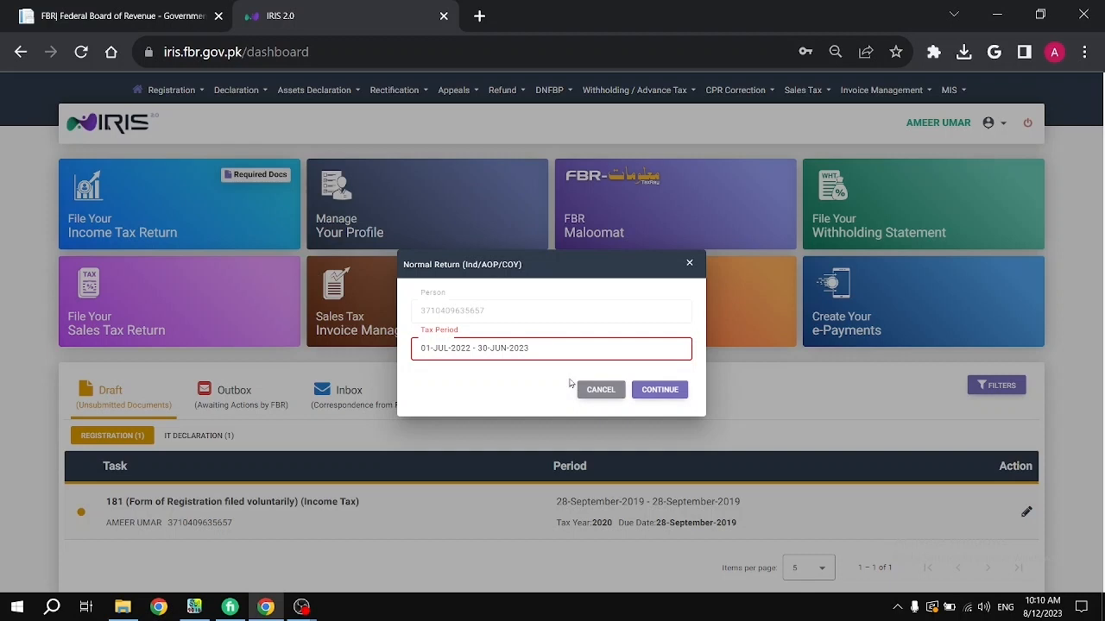
- Clear the chosen tax period of the normal return and search for the period again by year
key("BackSpace")
key("BackSpace")
key("BackSpace")
key("BackSpace")
key("BackSpace")
key("BackSpace")
key("BackSpace")
key("BackSpace")
key("BackSpace")
key("BackSpace")
key("BackSpace")
key("BackSpace")
key("BackSpace")
key("BackSpace")
key("BackSpace")
key("BackSpace")
key("BackSpace")
key("BackSpace")
key("BackSpace")
key("BackSpace")
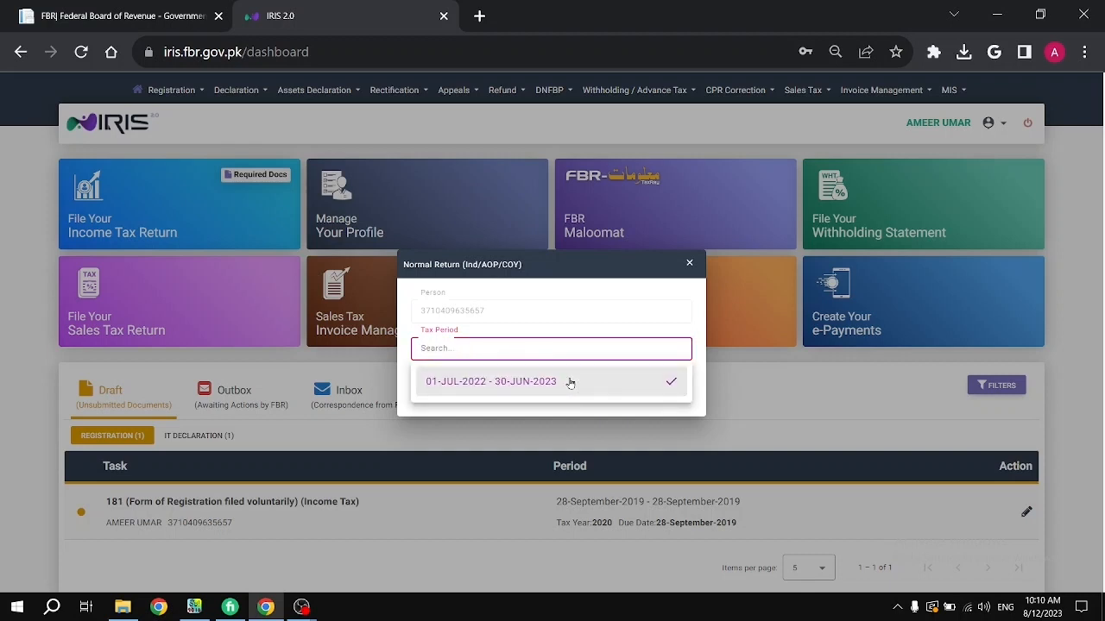
type("2022")
type("3")
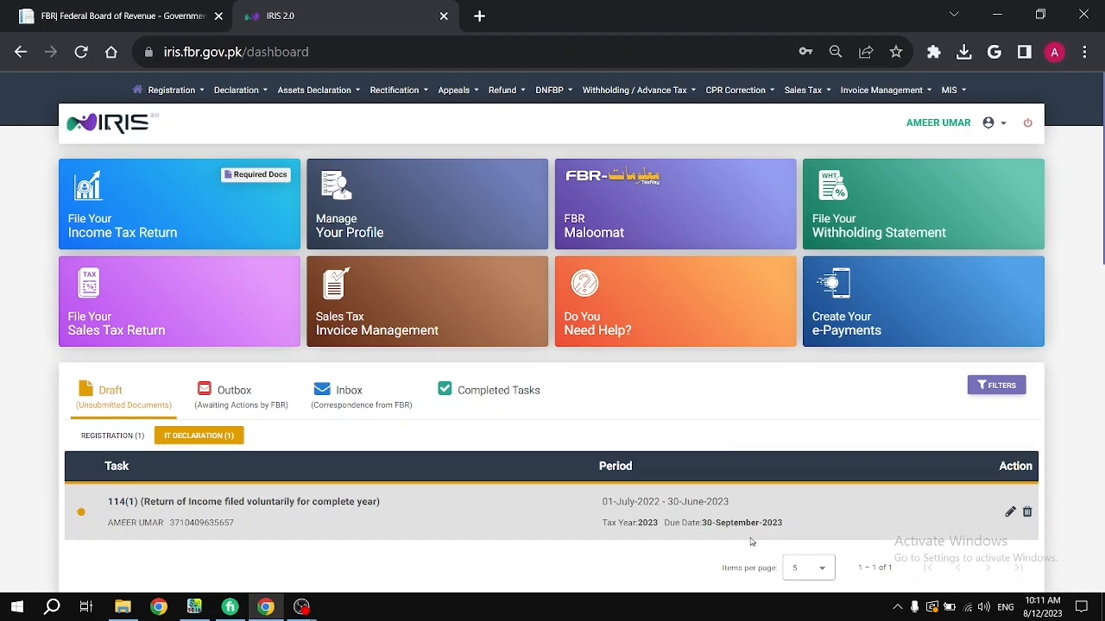
- Open the draft 114(1) return for tax year 2023 for editing and select the total amount of Pay, Wages or Other Remuneration
left_click(111, 393)
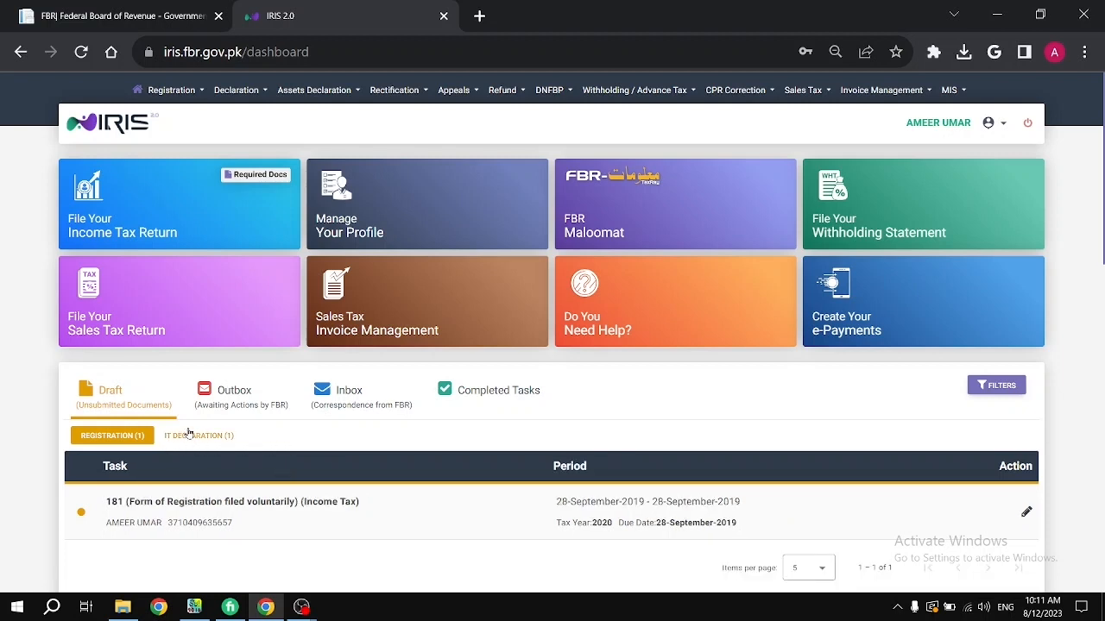
left_click(189, 435)
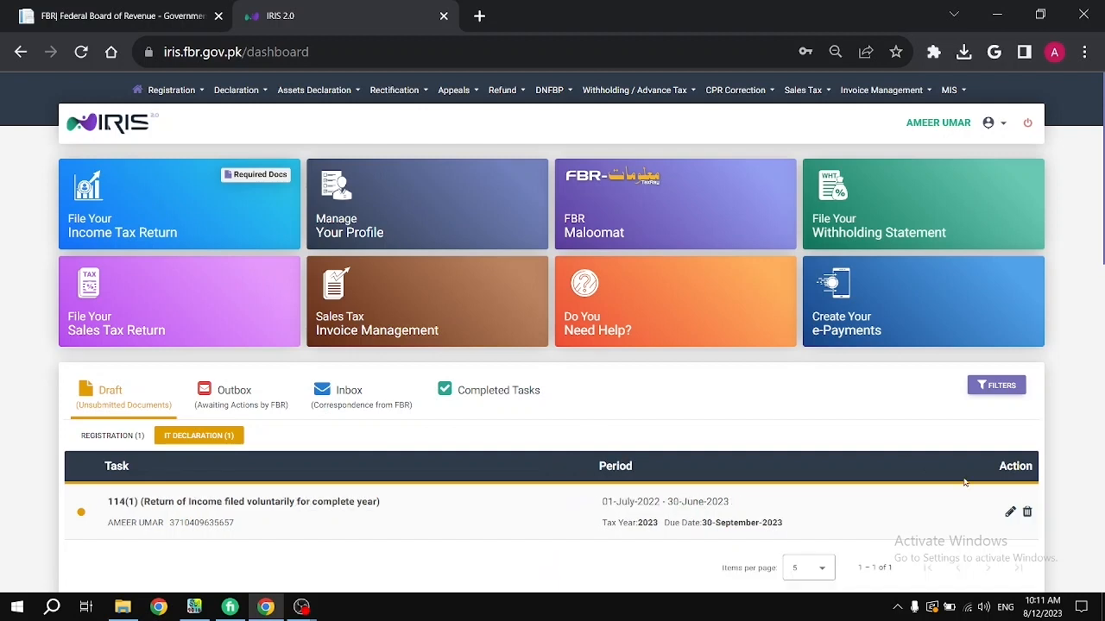
left_click(1007, 516)
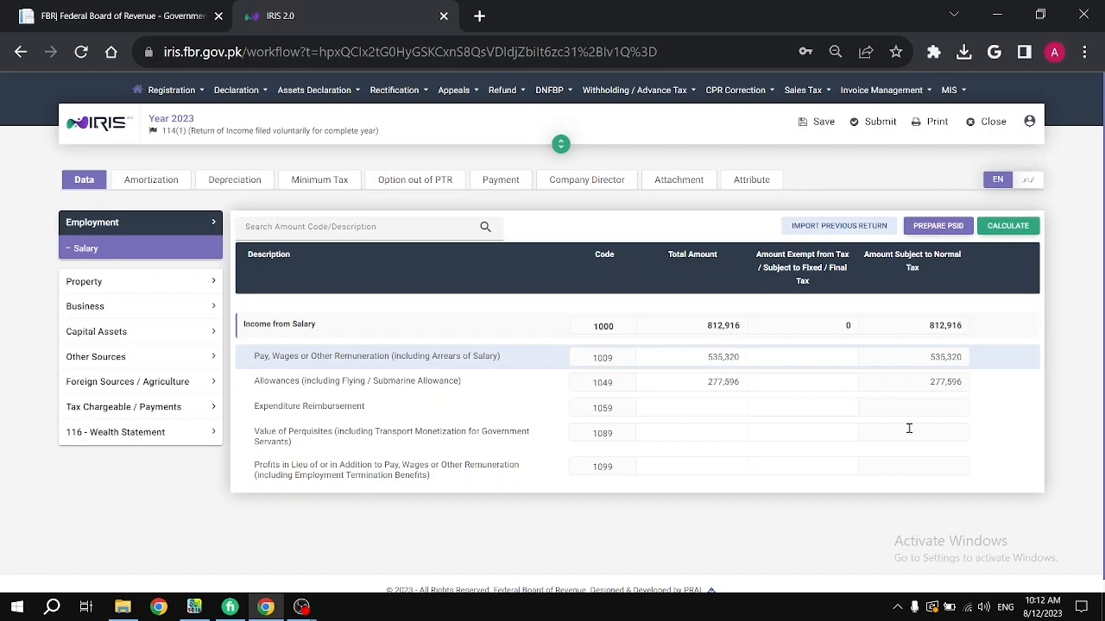
left_click(729, 357)
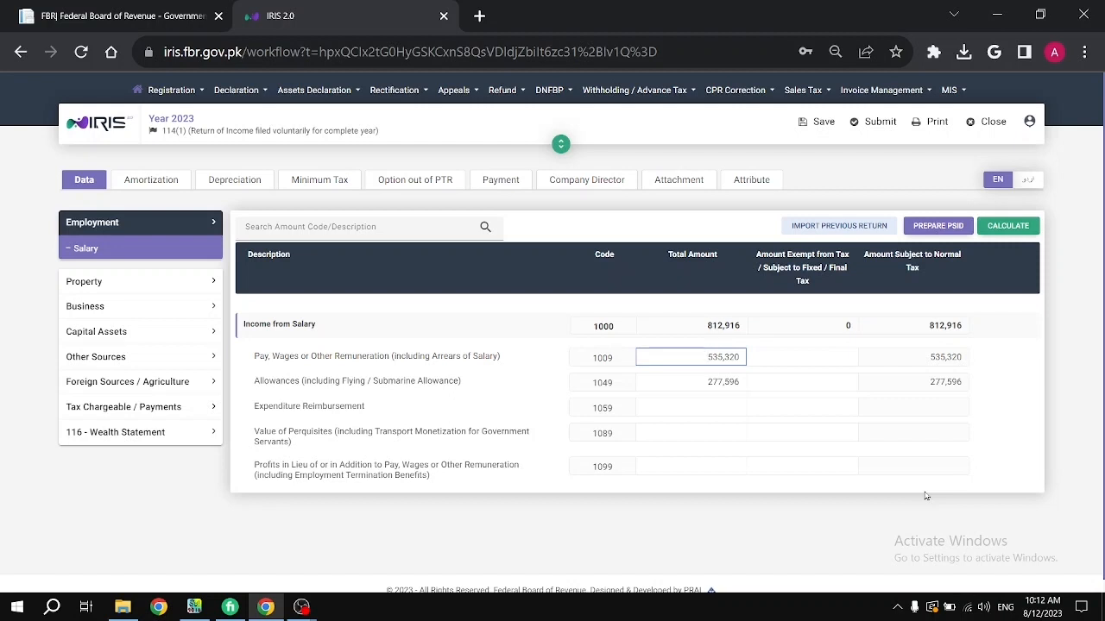
- Go through the pay and allowances amounts under Income from Salary and recalculate the return
key("Tab")
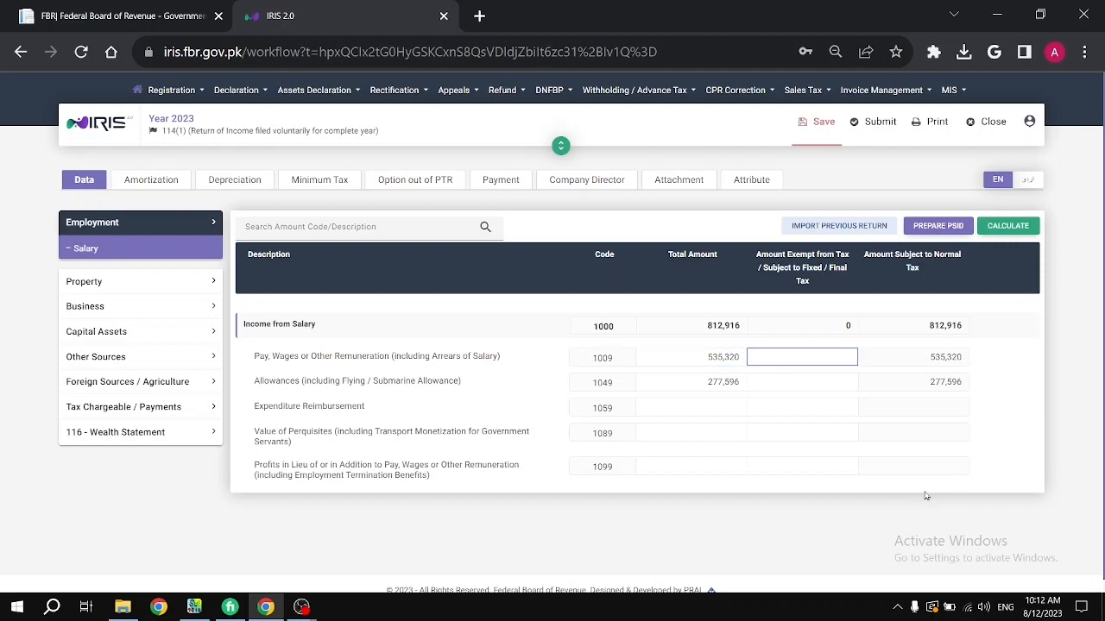
key("Tab")
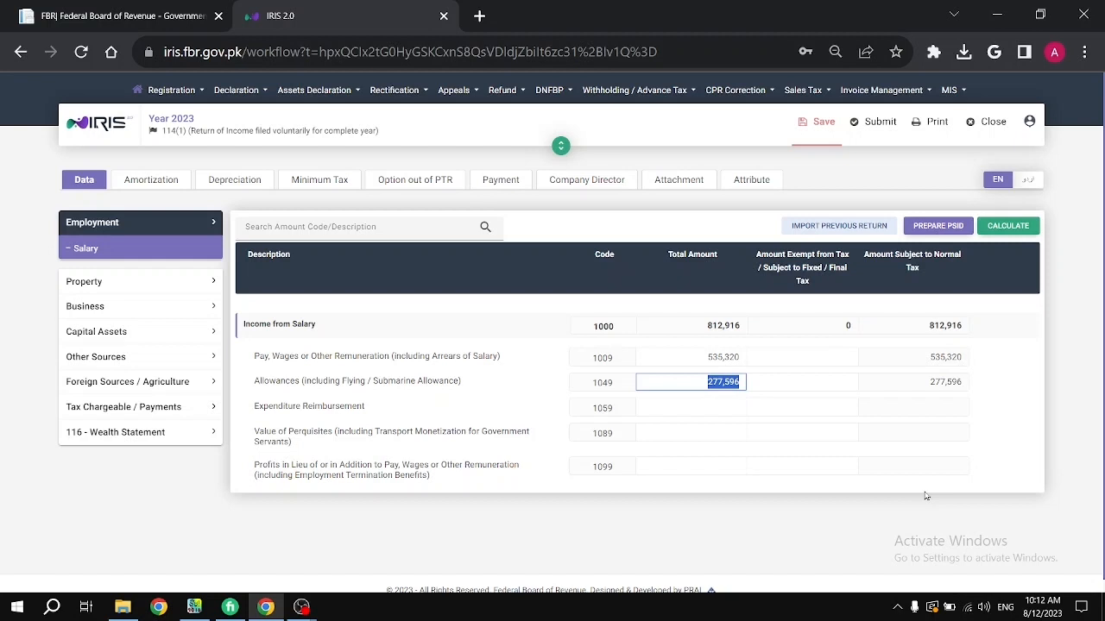
key("Tab")
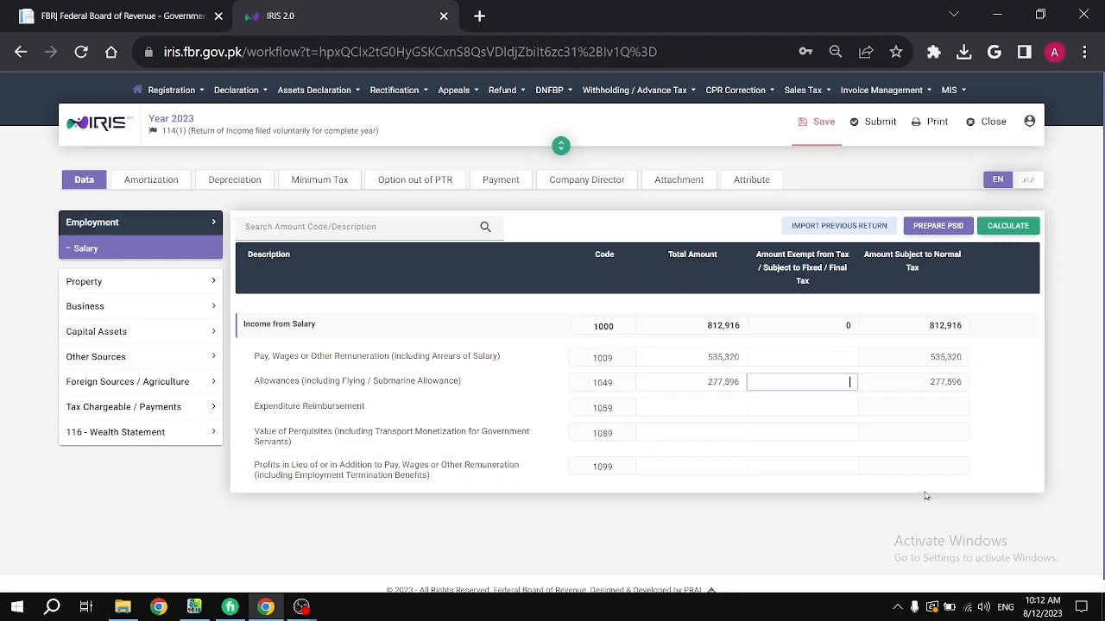
key("Tab")
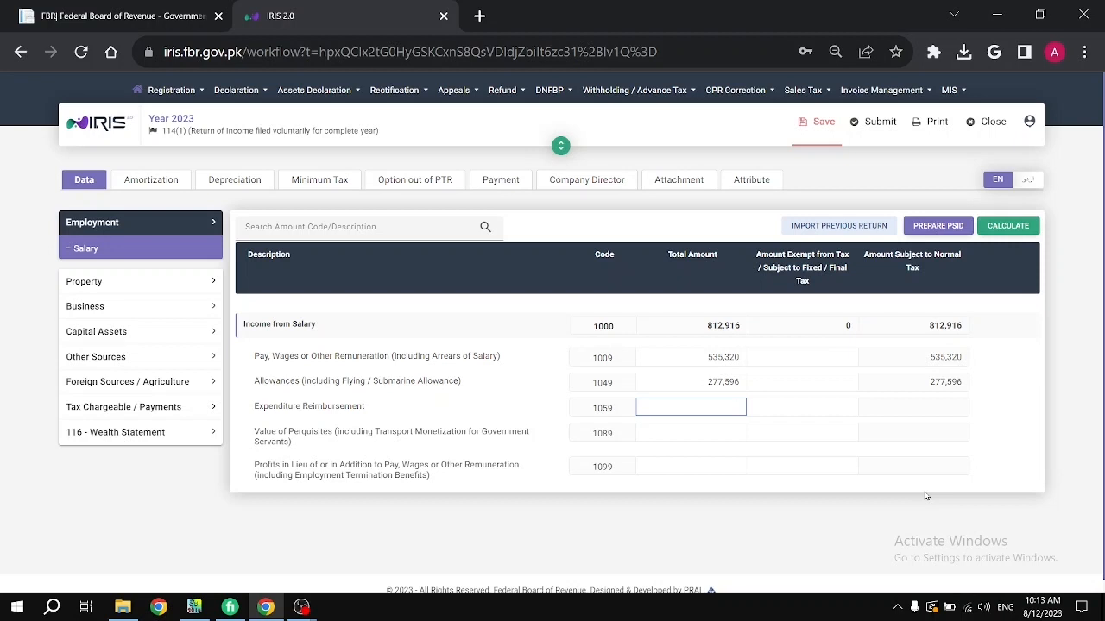
left_click(1015, 225)
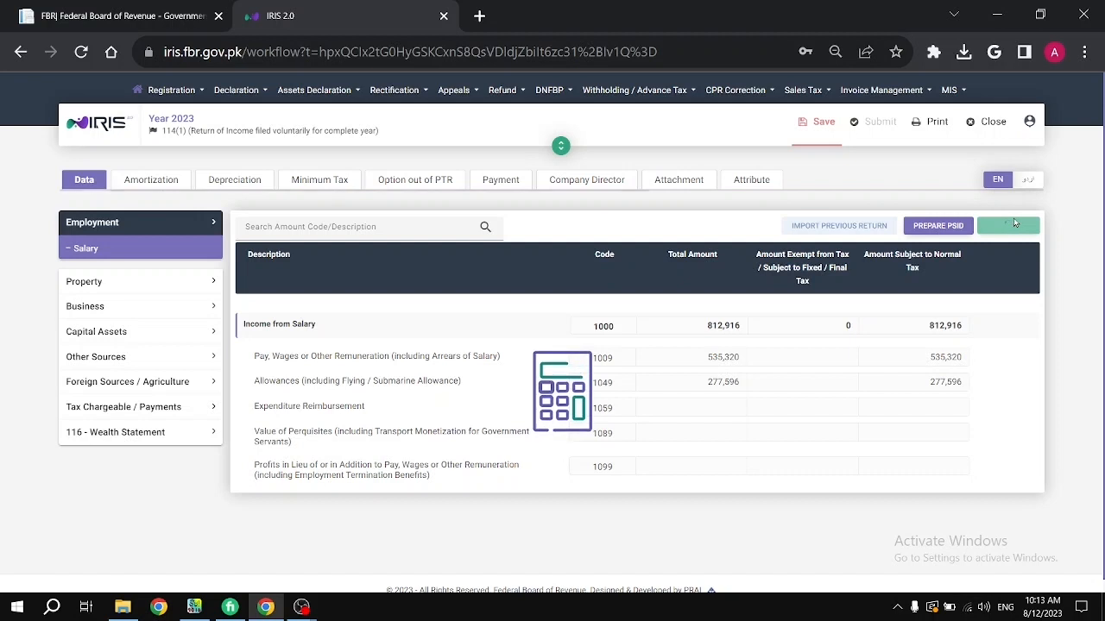
- Open the receipts and deductions of the Property section and look through its rent and deduction rows
left_click(131, 282)
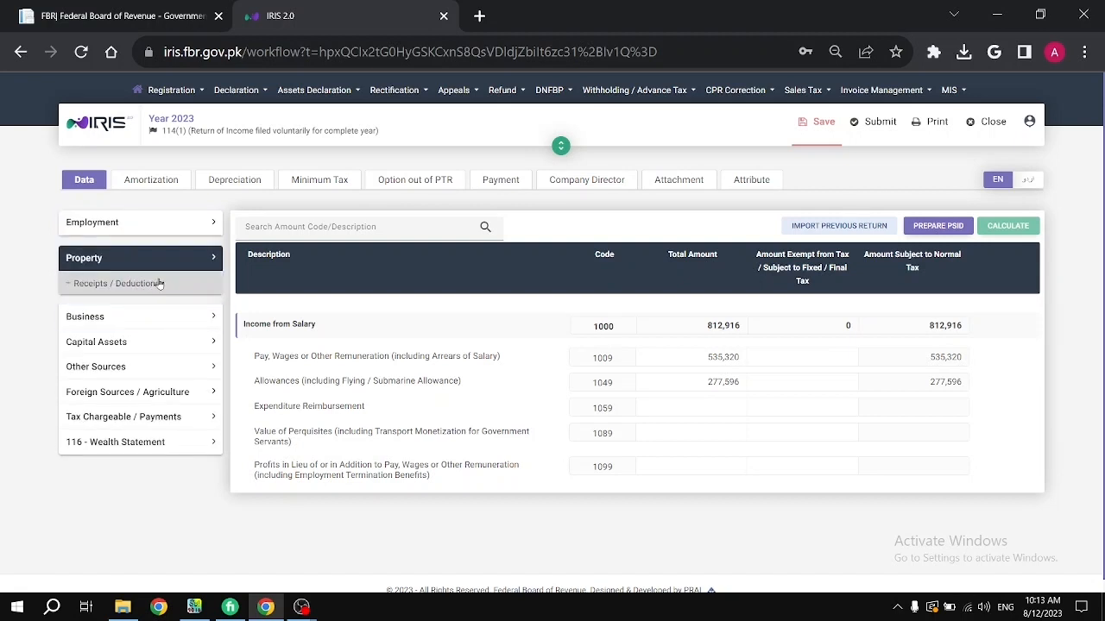
left_click(160, 283)
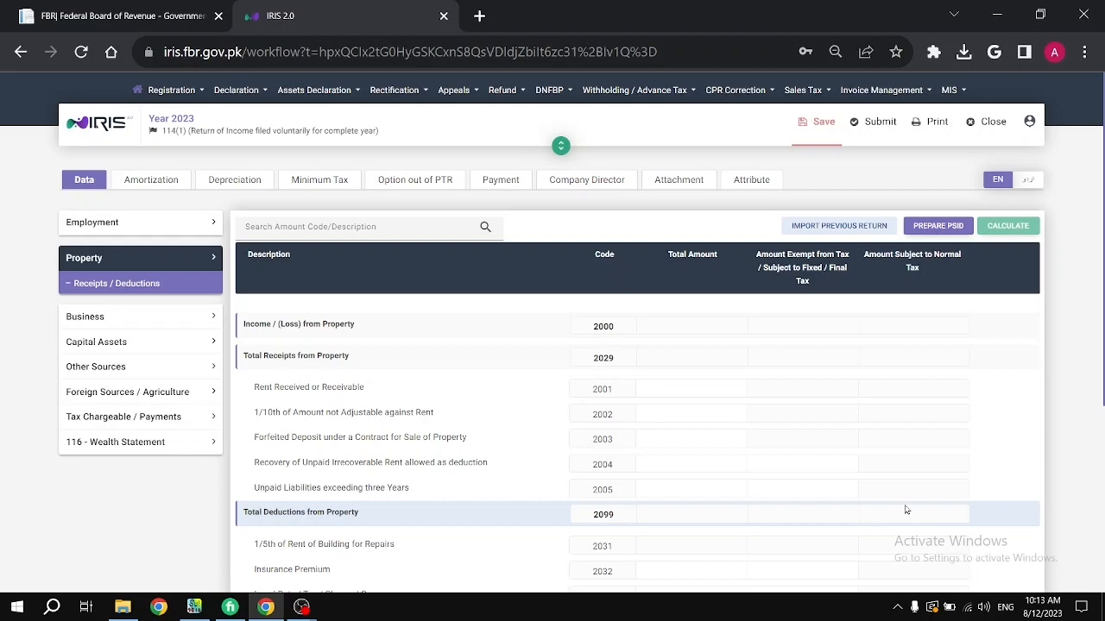
scroll(906, 511, "down", 3)
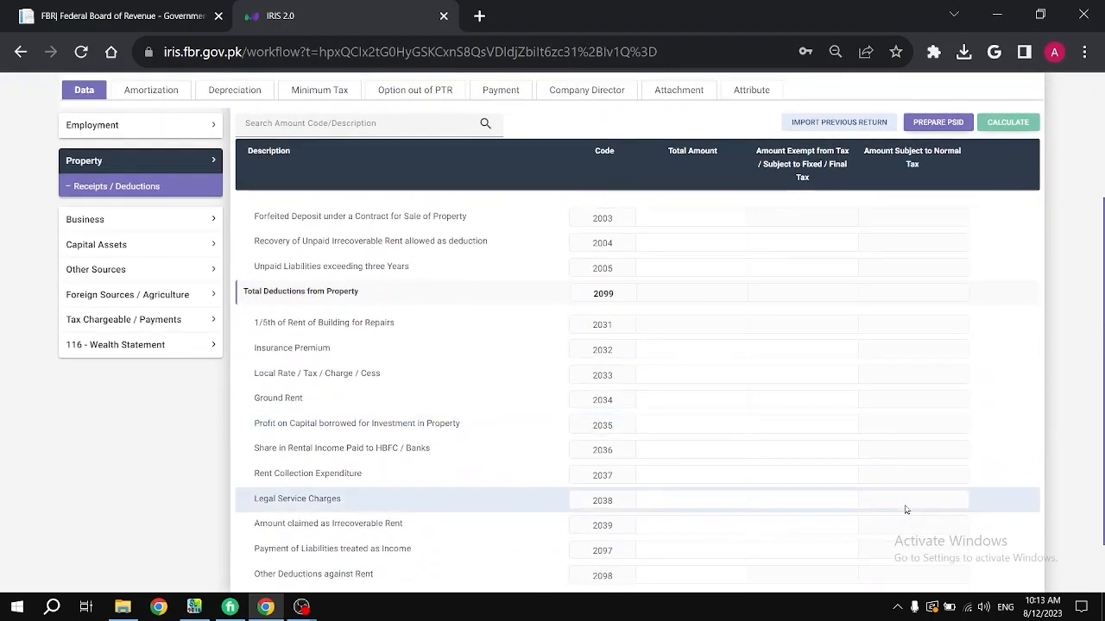
scroll(905, 510, "up", 3)
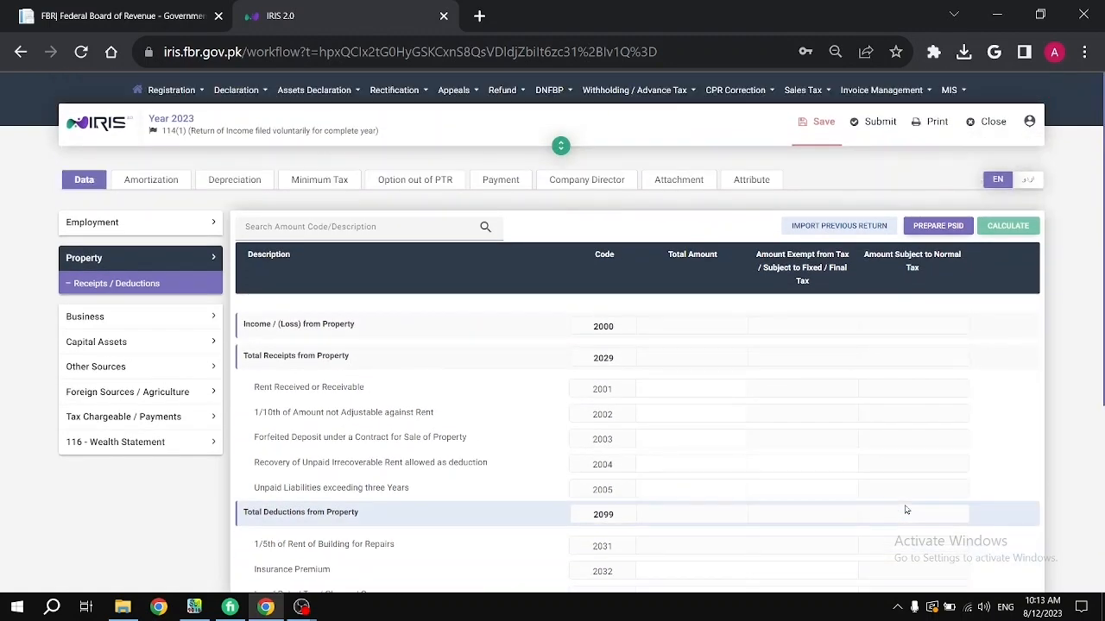
left_click_drag(905, 510, 777, 416)
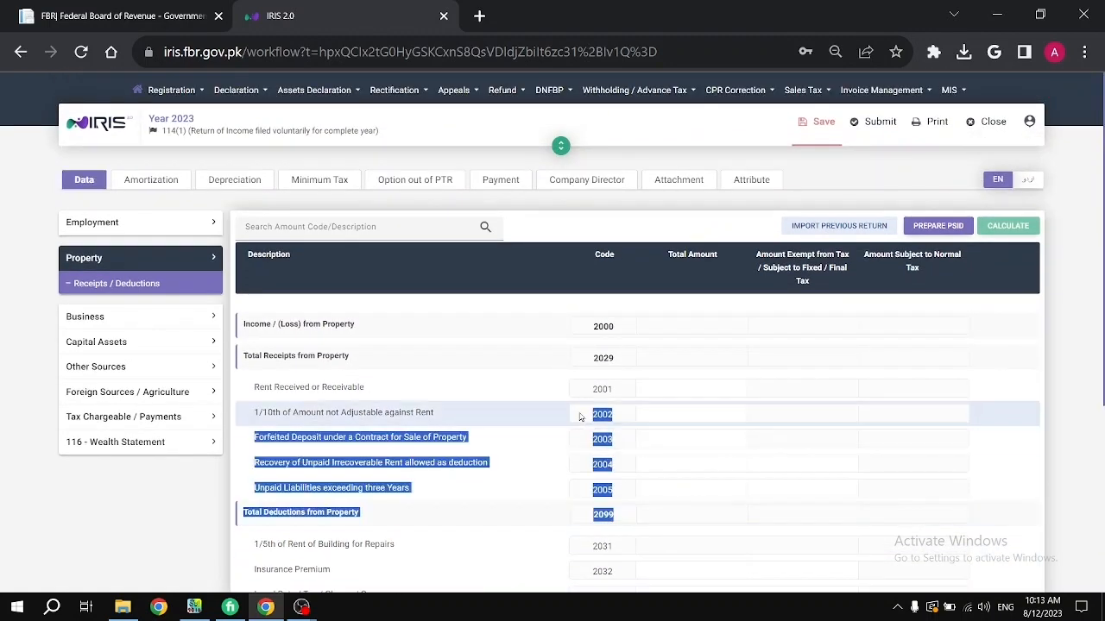
left_click(778, 416)
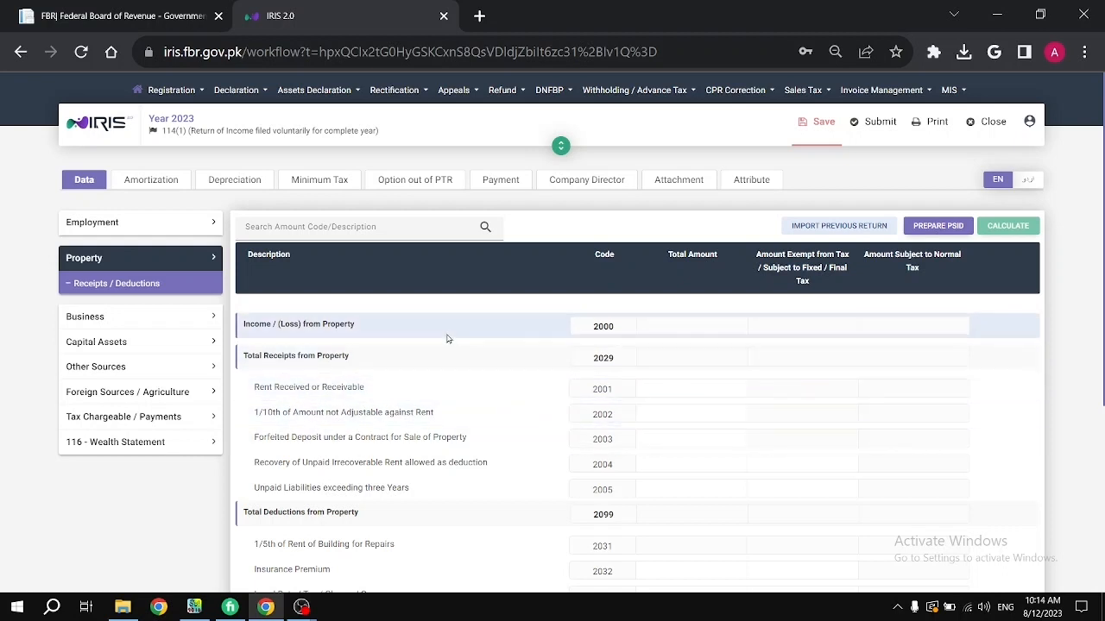
- Look at the subsections offered under Business and check the Capital Assets section
left_click(161, 316)
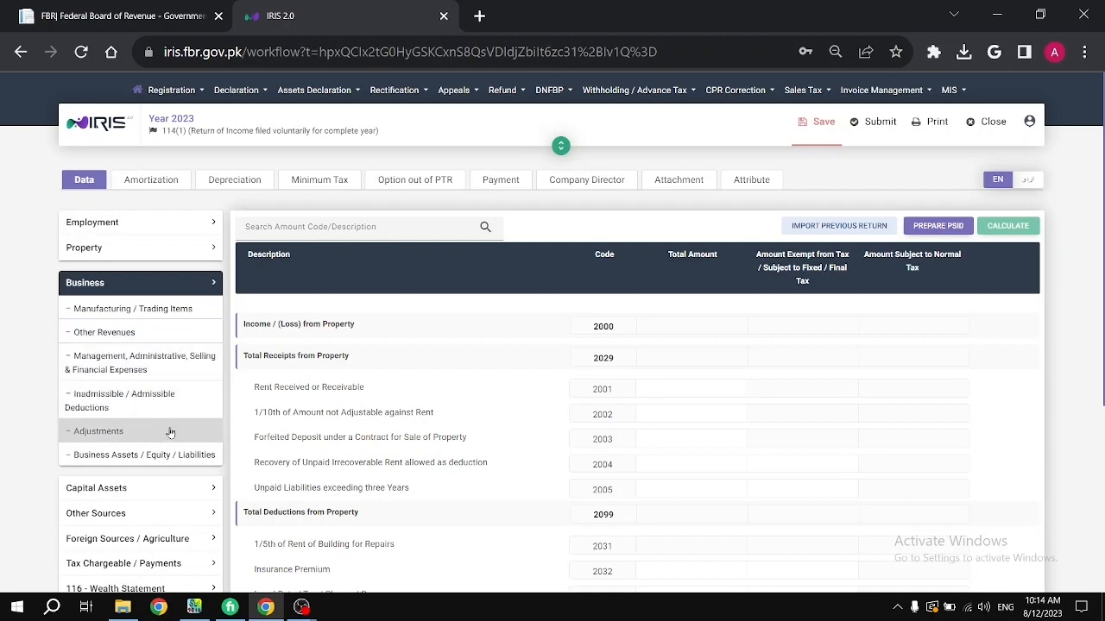
left_click(146, 282)
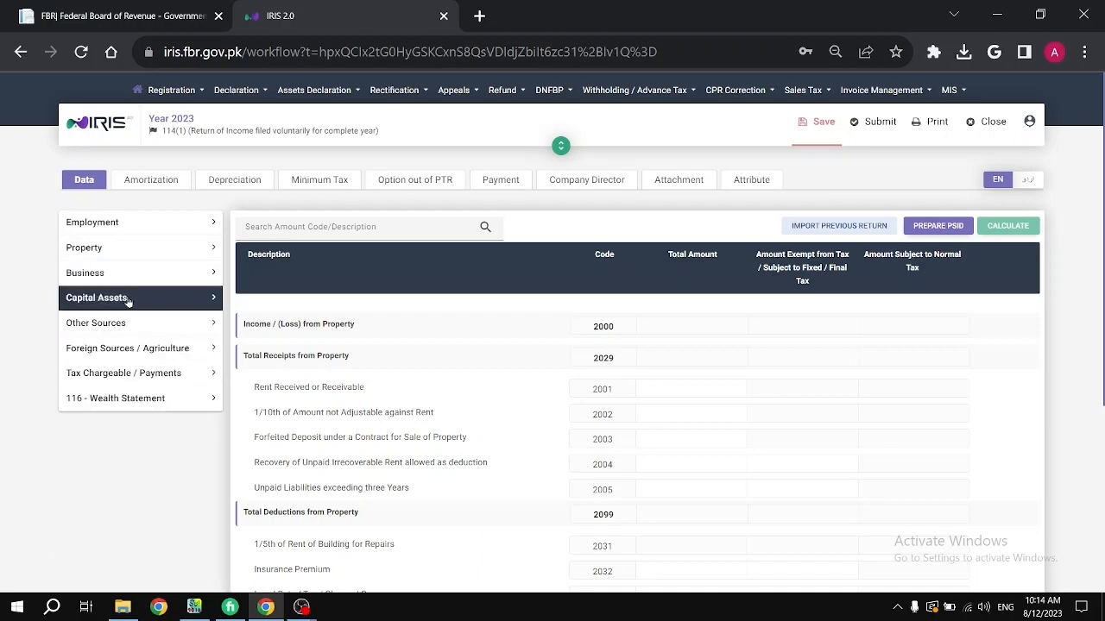
left_click(130, 298)
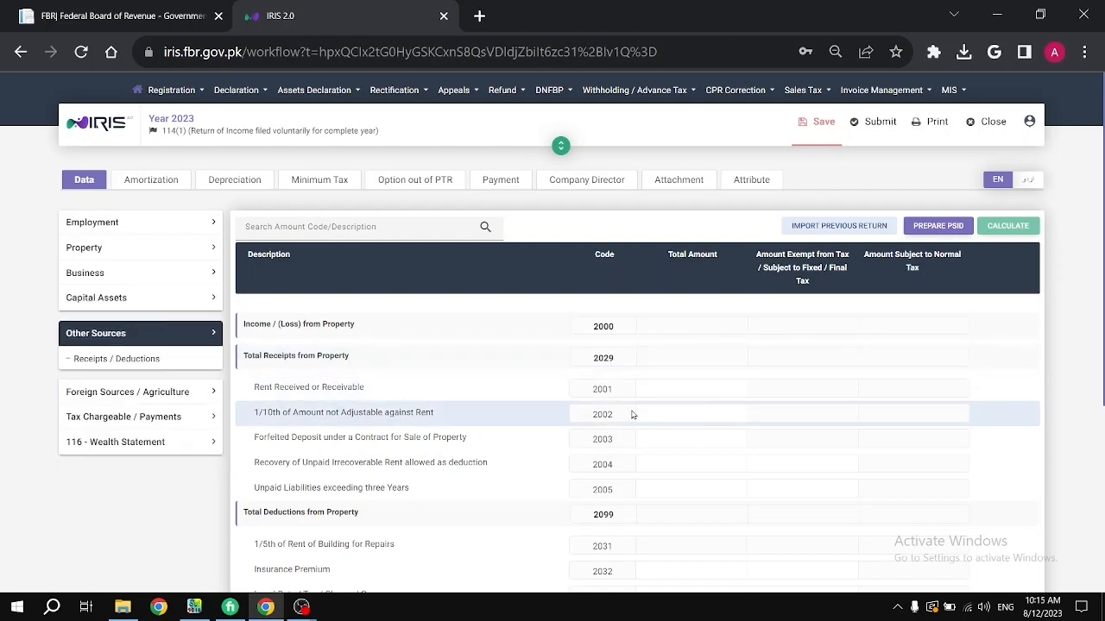
- Open the receipts and deductions of Other Sources and check the total and exempt amounts of Other Receipts
left_click(90, 361)
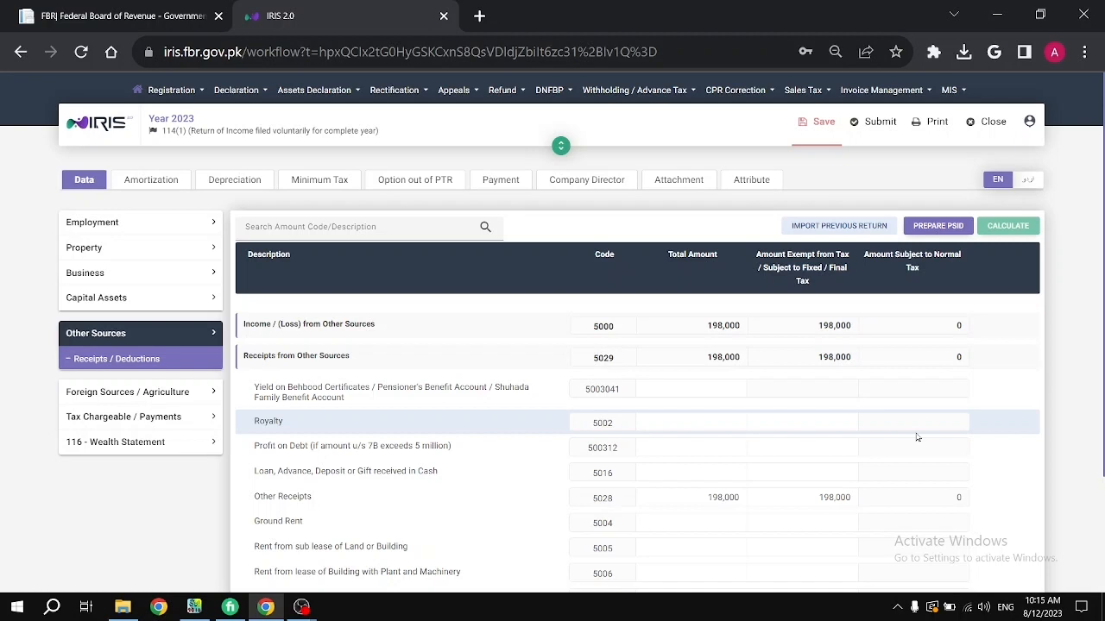
left_click(712, 501)
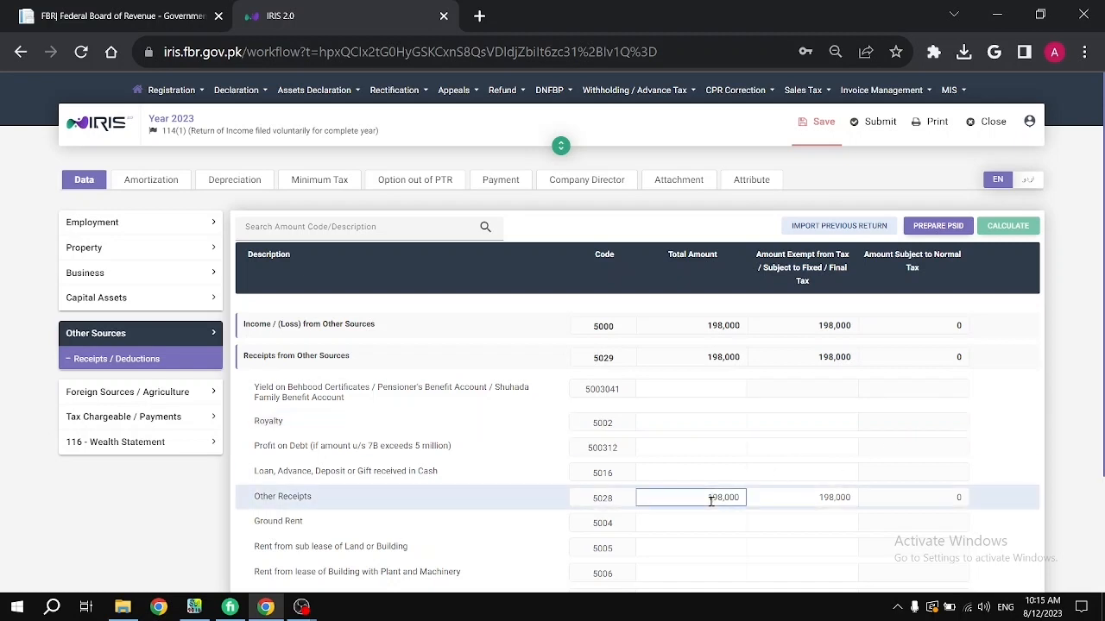
left_click(803, 498)
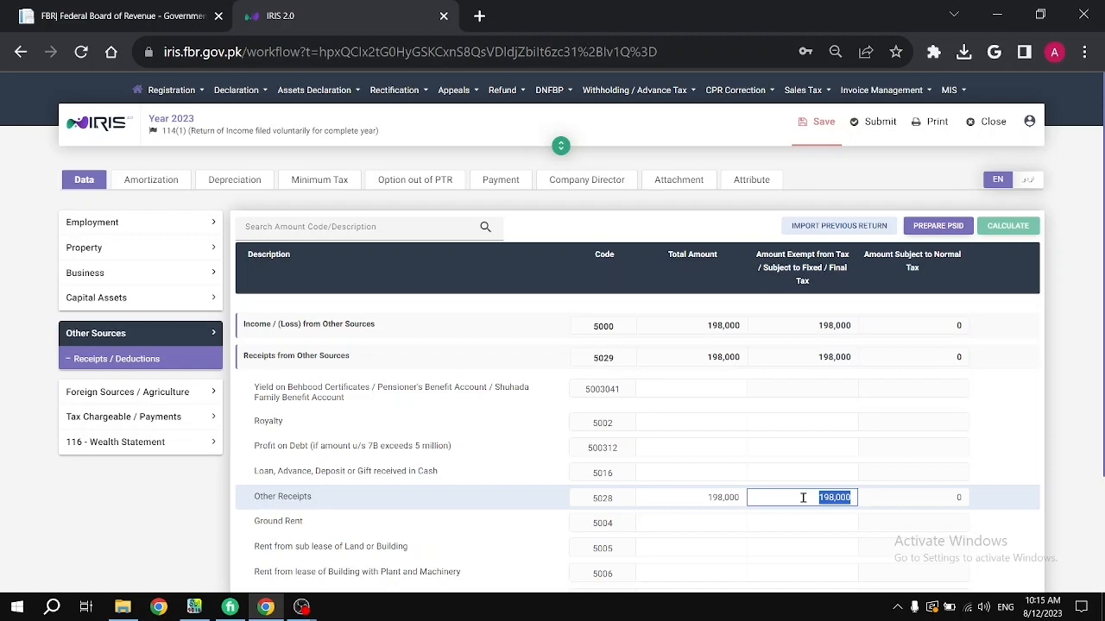
key("Tab")
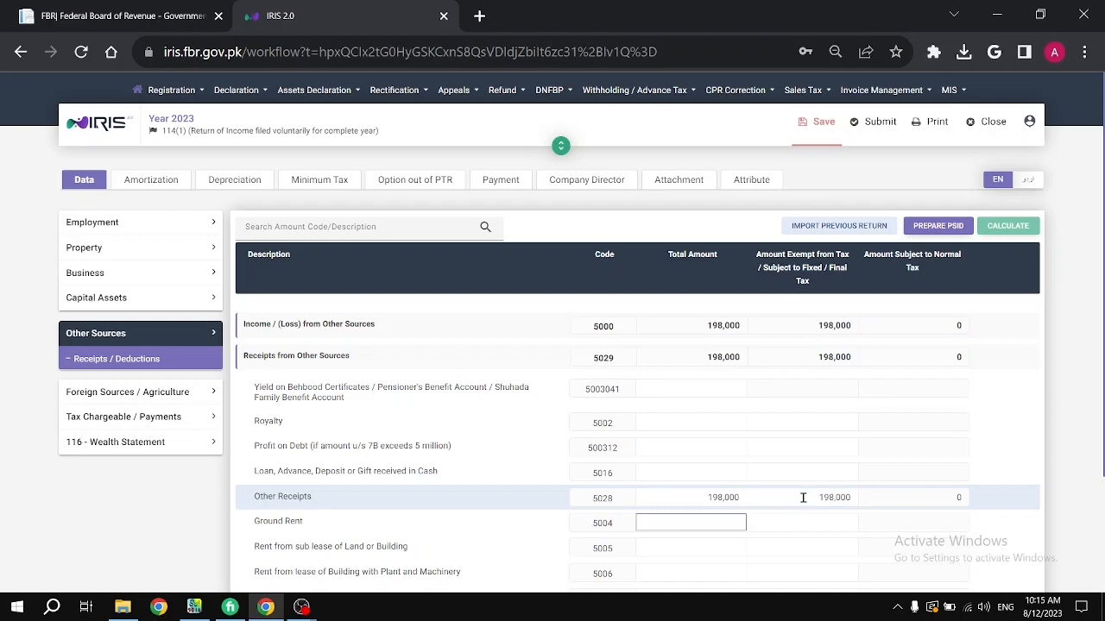
left_click(1007, 226)
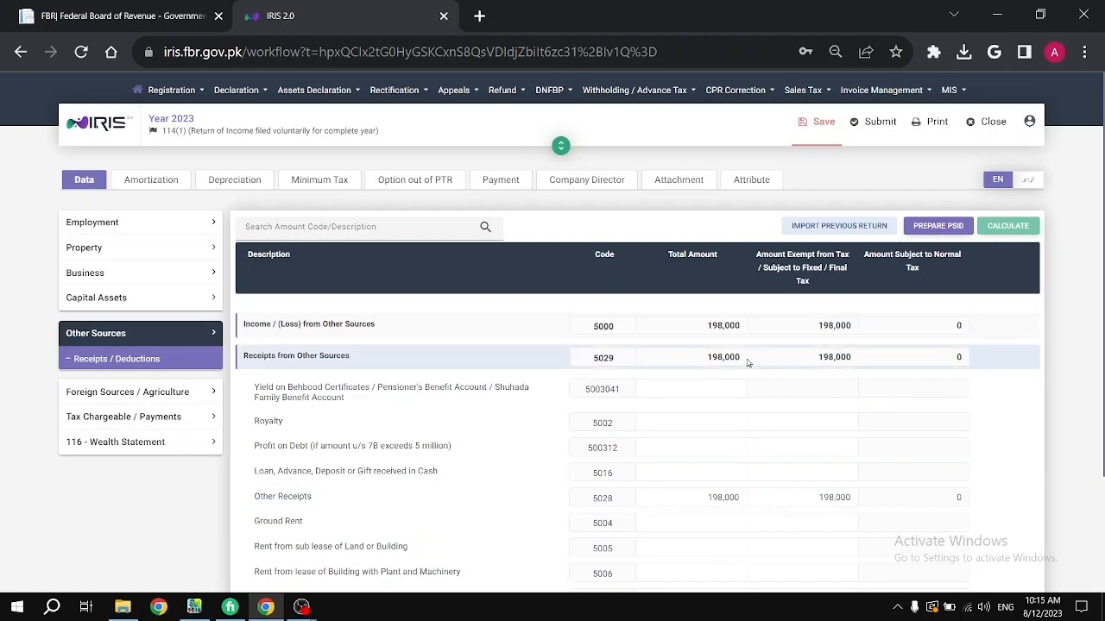
- Set the total amount of Other Receipts to 0, clear its exempt amount and recalculate the return
left_click(699, 497)
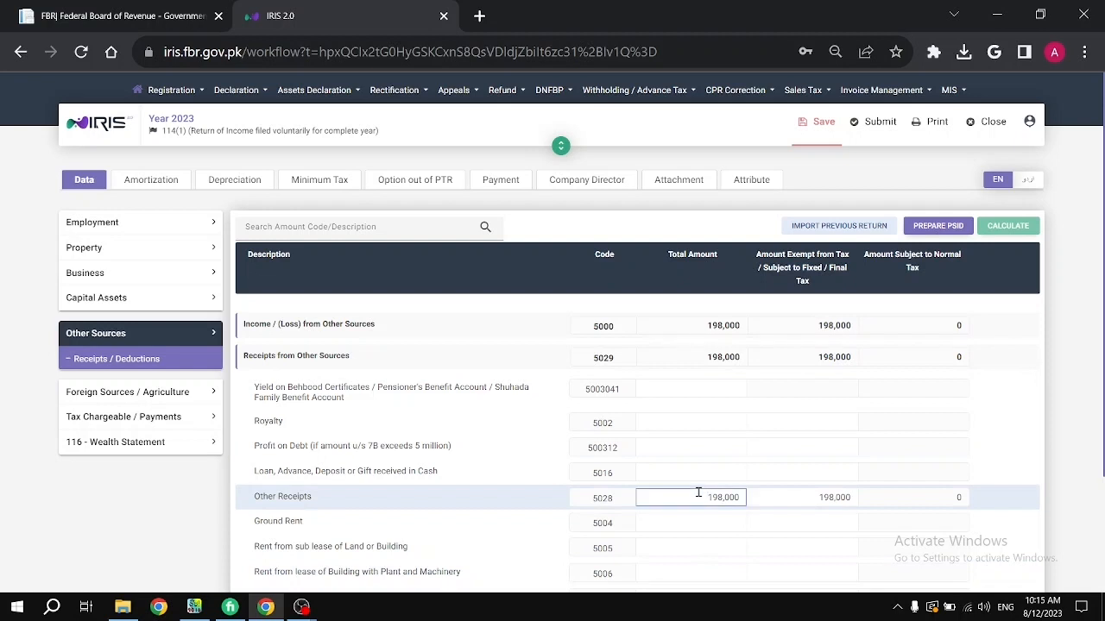
key("ctrl+a")
type("0")
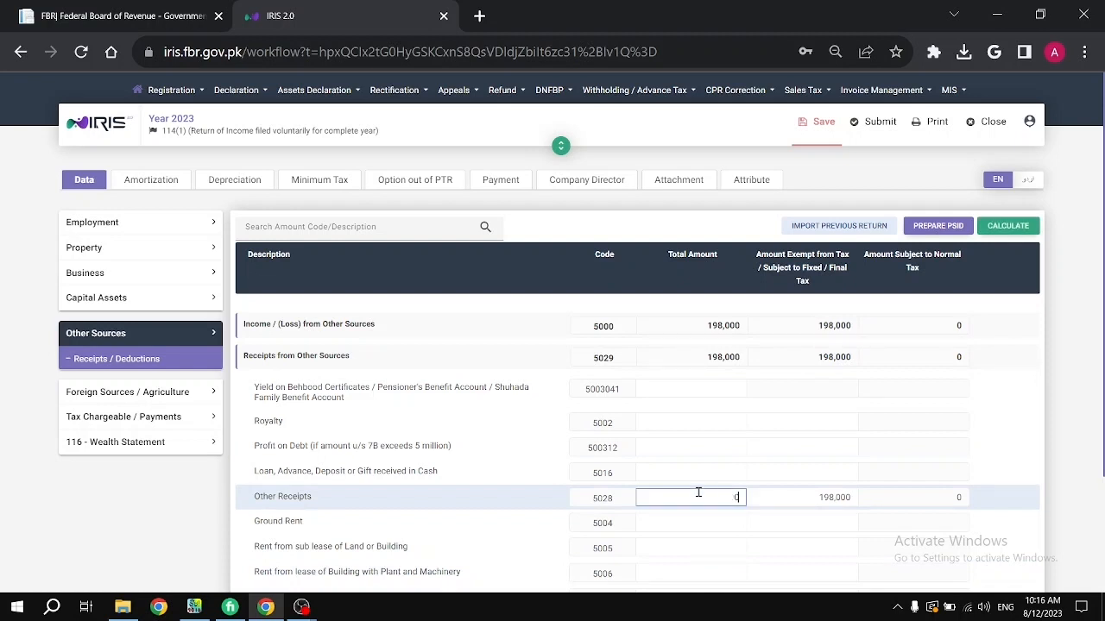
key("Tab")
key("BackSpace")
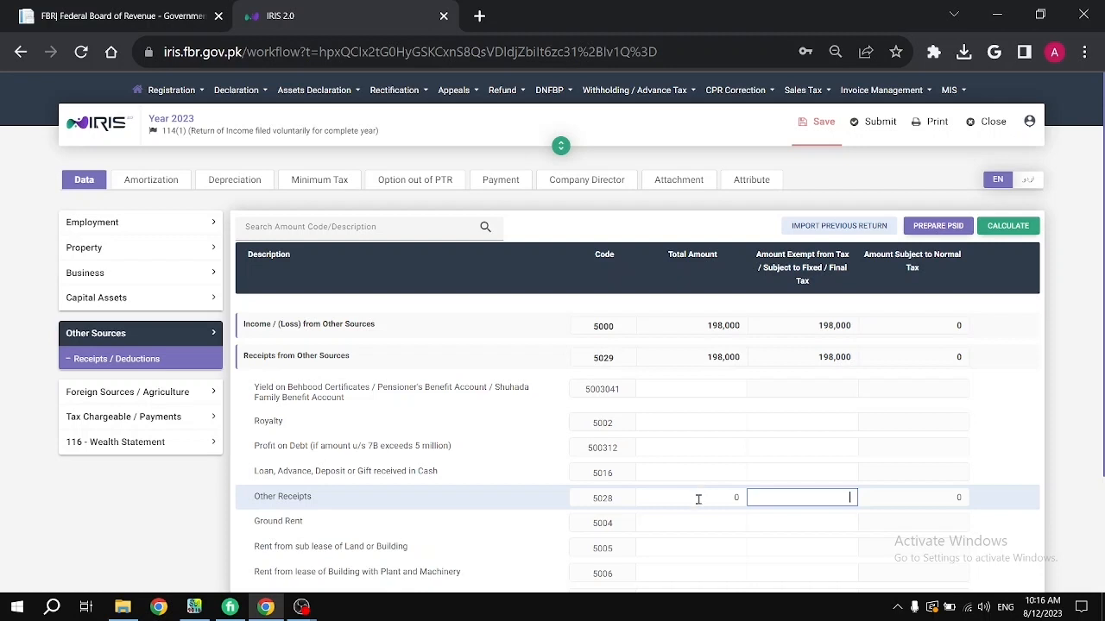
left_click(698, 497)
left_click(999, 227)
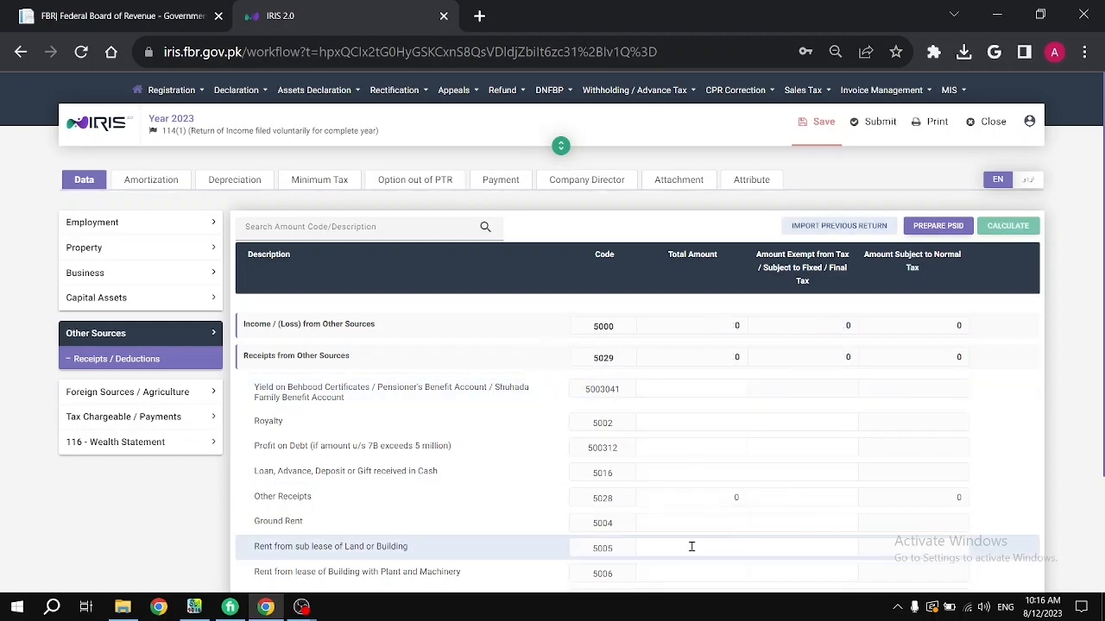
- Enter 198,000 as both the total and the exempt amount of Other Receipts, then recalculate and save the return
left_click(718, 496)
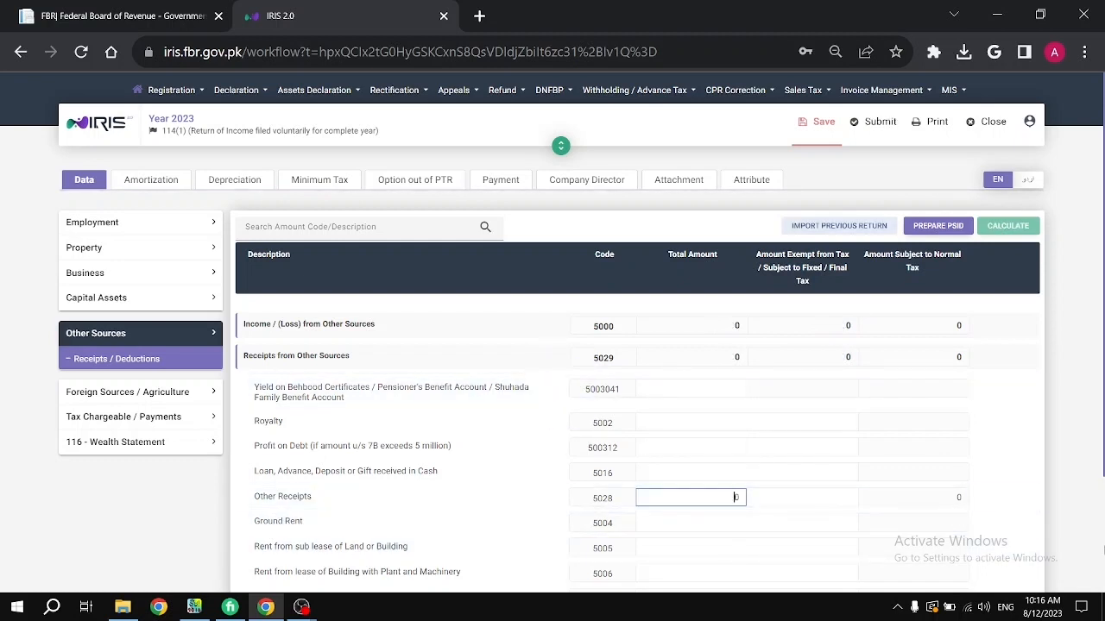
key("BackSpace")
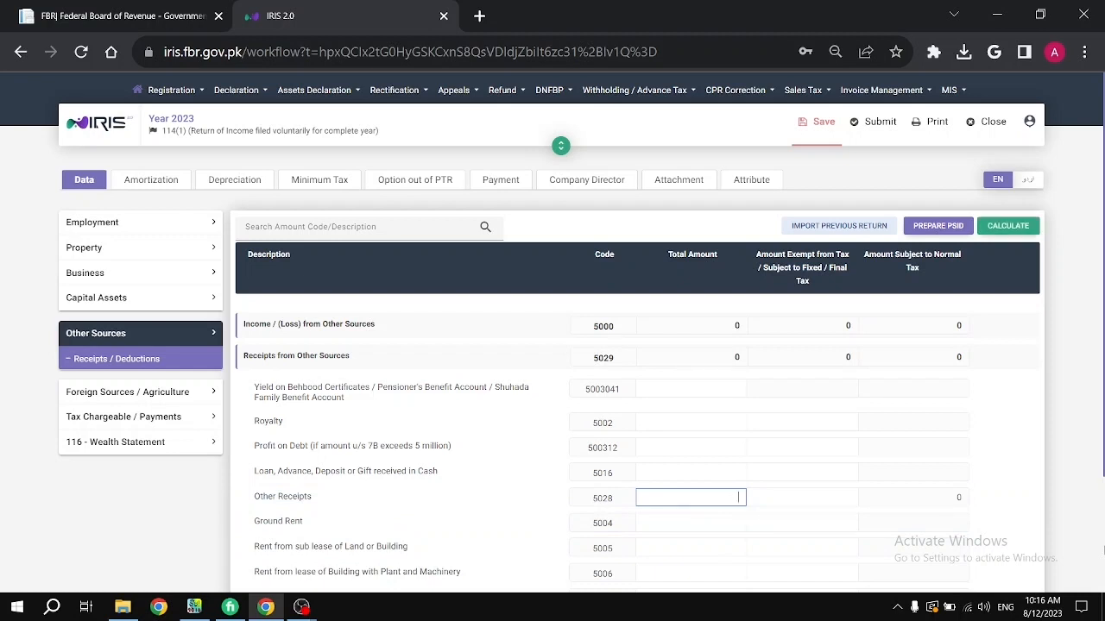
type("198,000")
key("Tab")
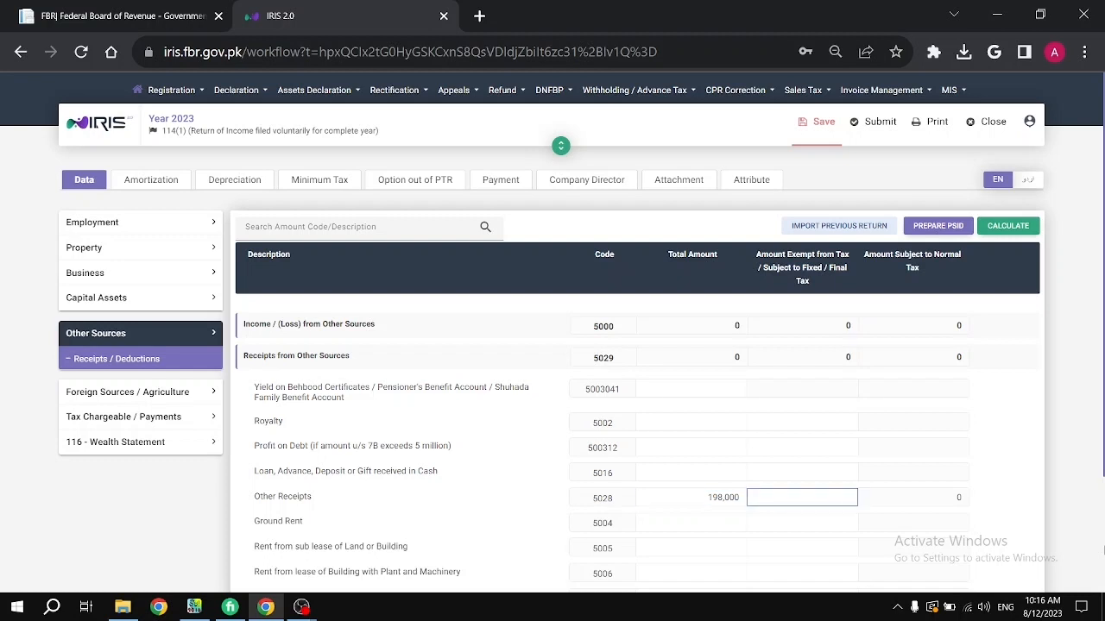
type("198,000")
key("Tab")
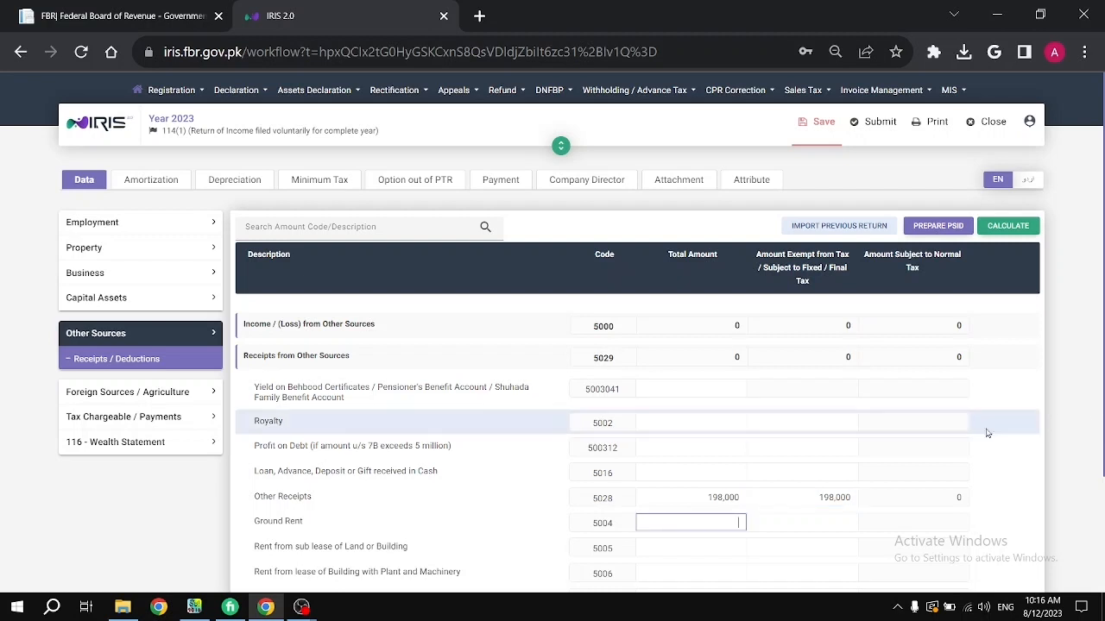
left_click(998, 224)
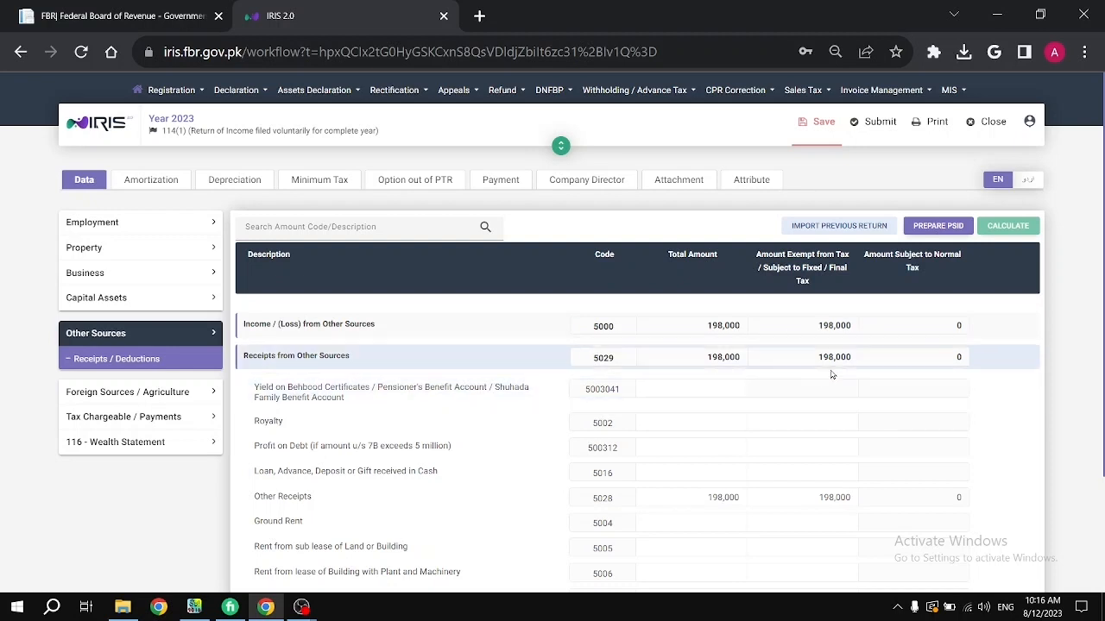
left_click(822, 123)
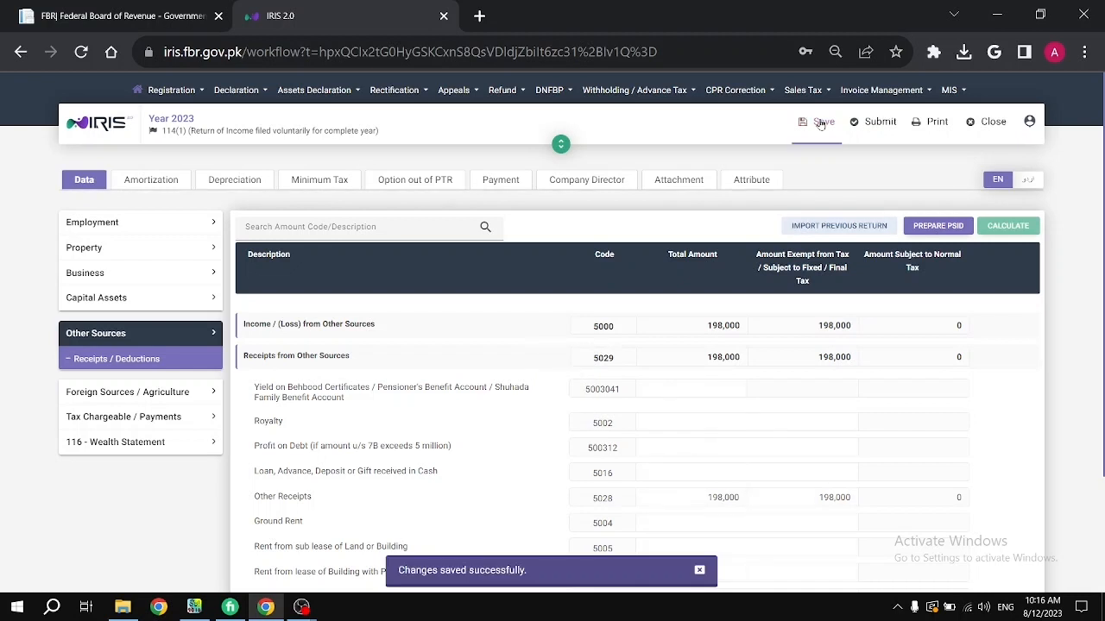
- Look through Foreign Sources / Agriculture and the Tax Chargeable, Tax Reductions and Adjustable Tax pages of the tax payments section
left_click(146, 394)
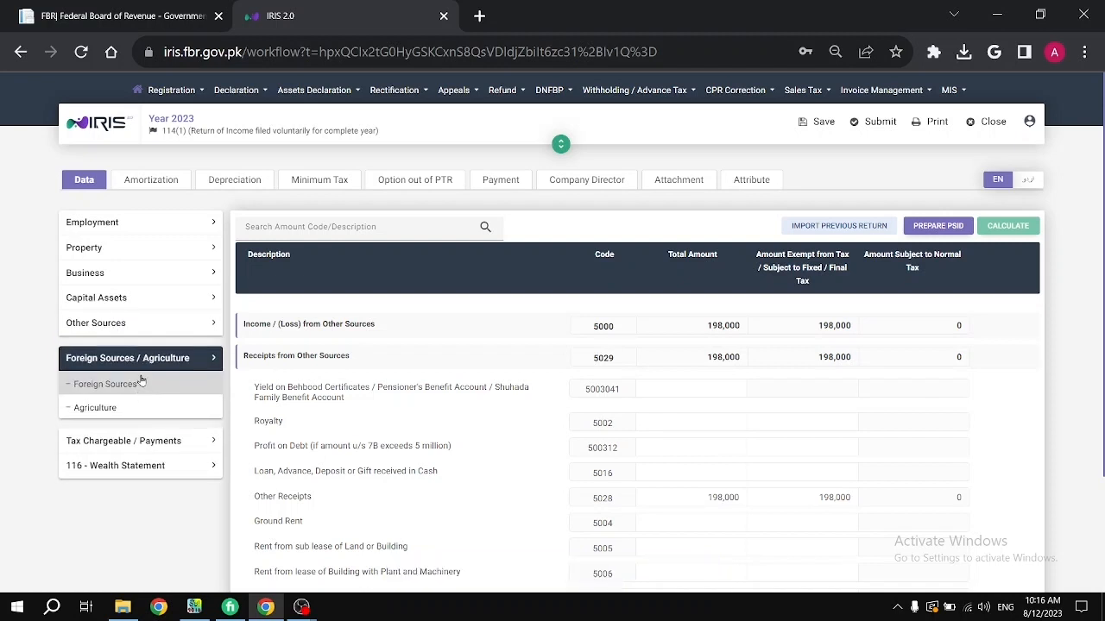
left_click(155, 360)
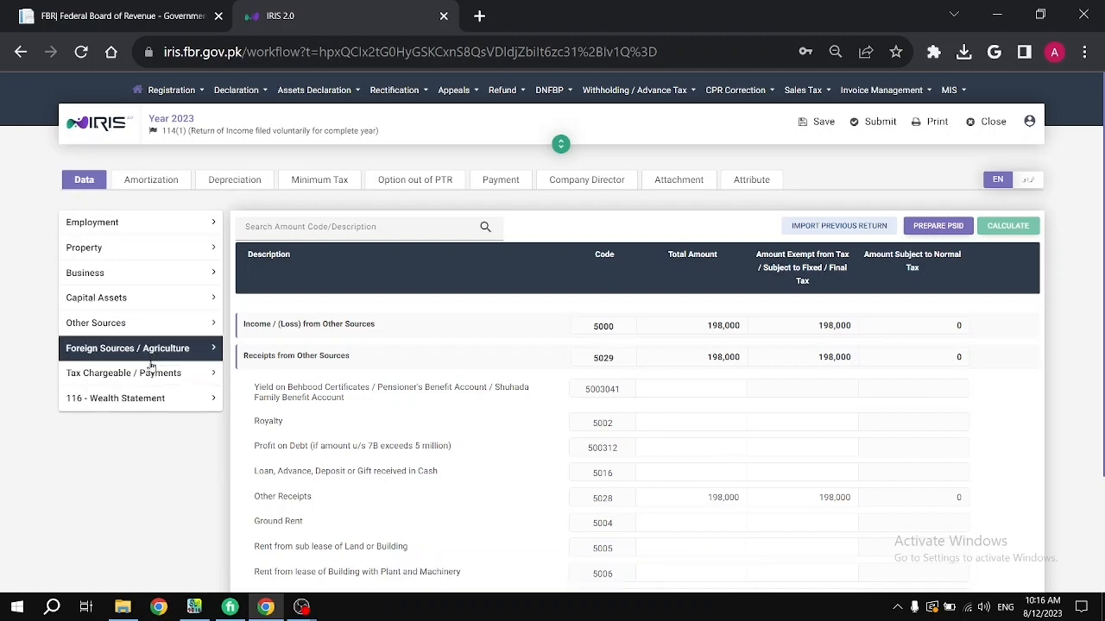
left_click(150, 372)
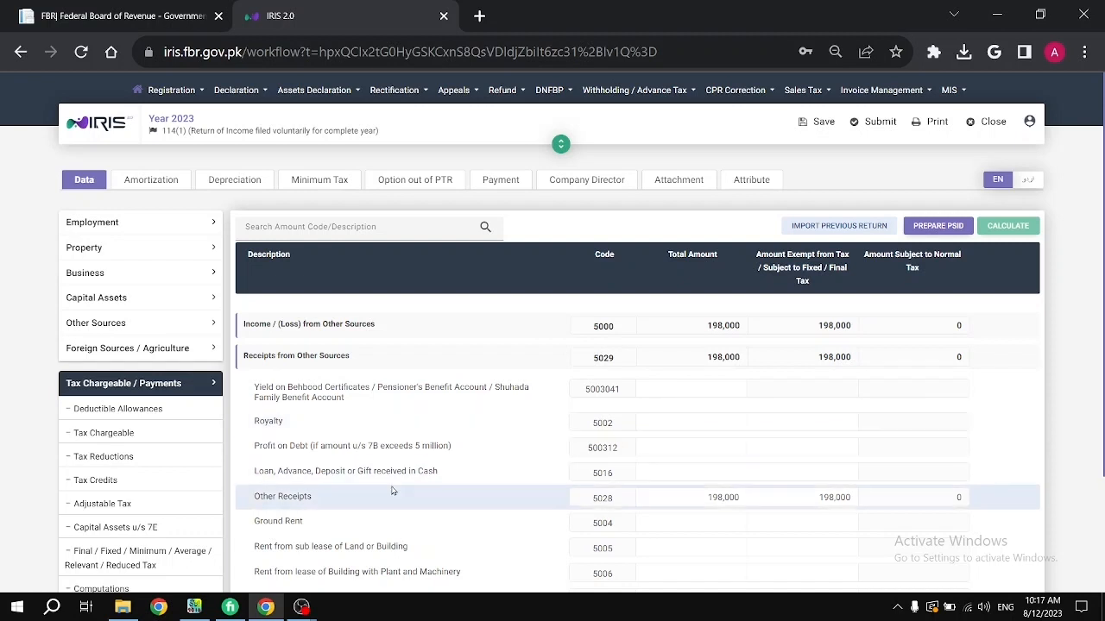
left_click(157, 440)
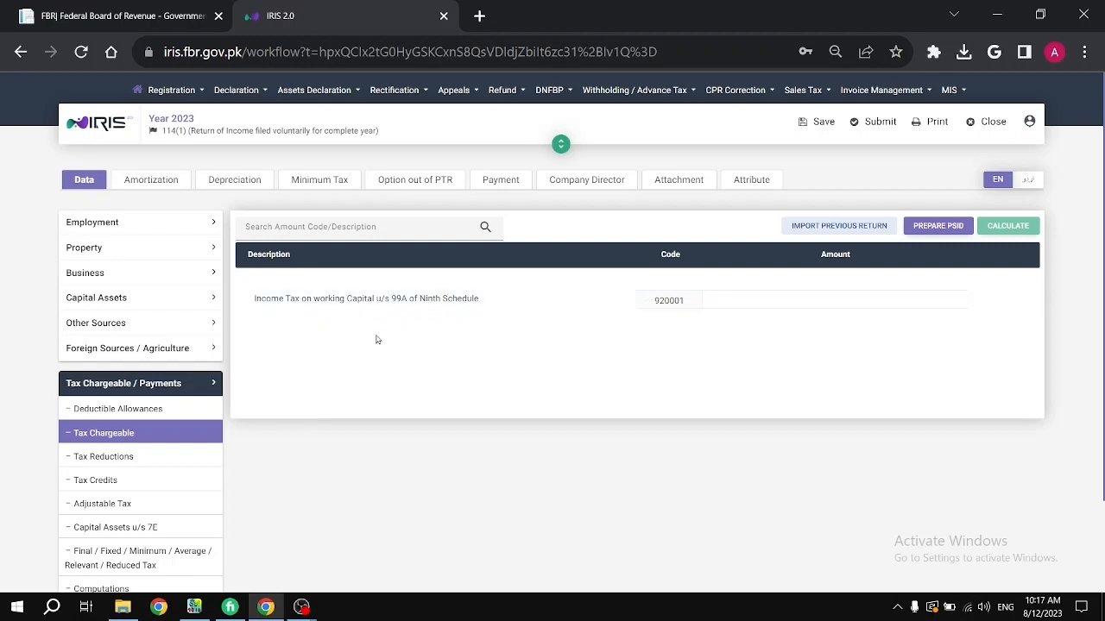
left_click(152, 455)
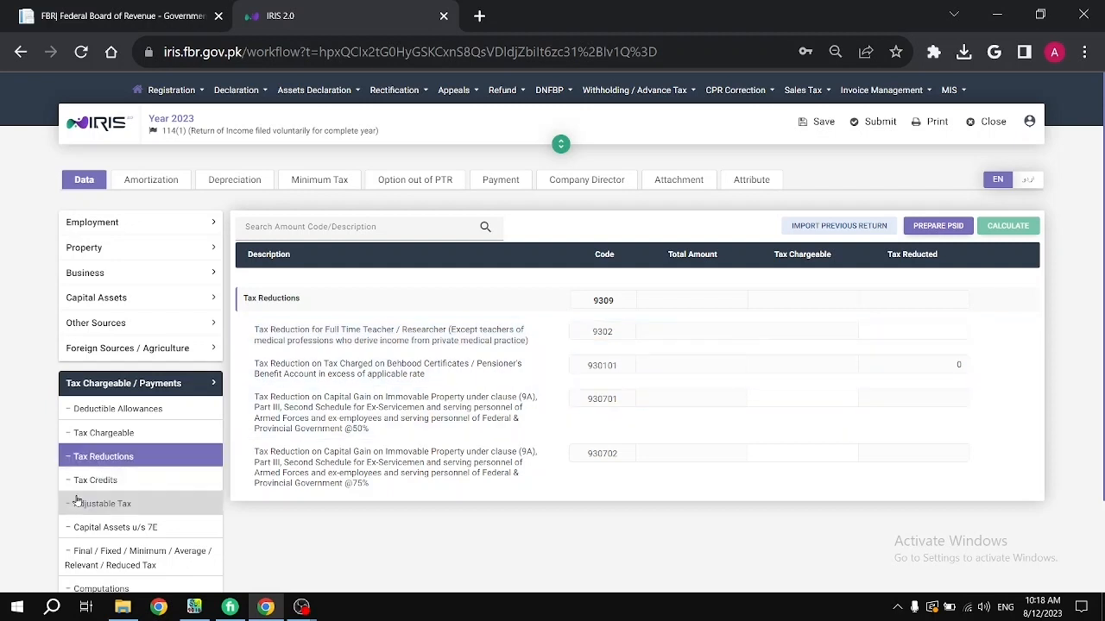
left_click(127, 502)
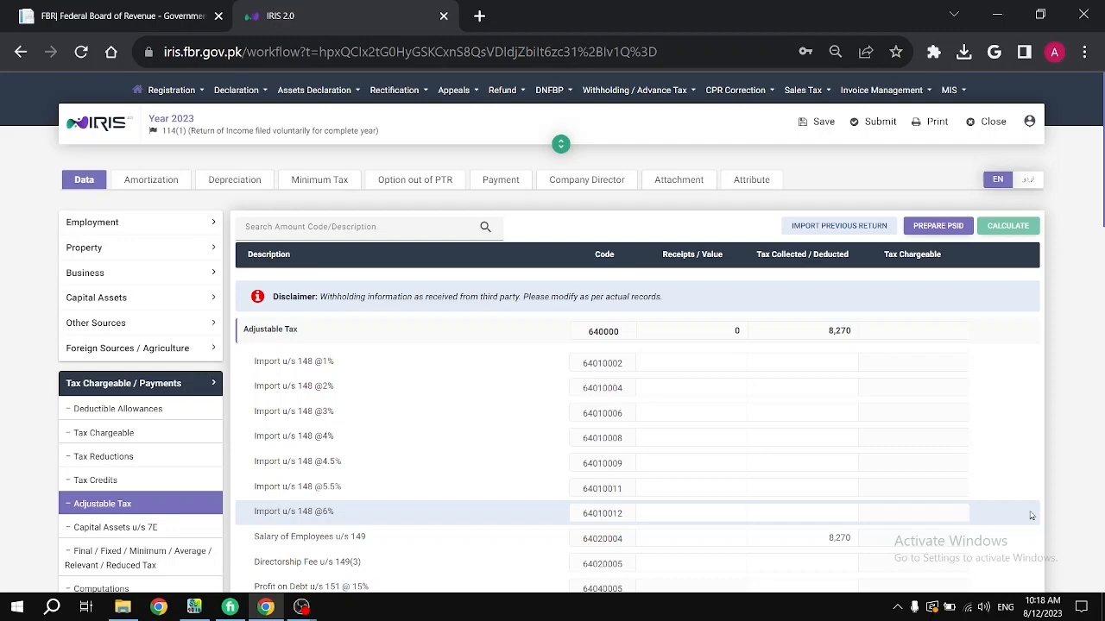
- Examine the tax collected or deducted entries on the Adjustable Tax page, including Salary of Employees u/s 149
scroll(1030, 515, "down", 1)
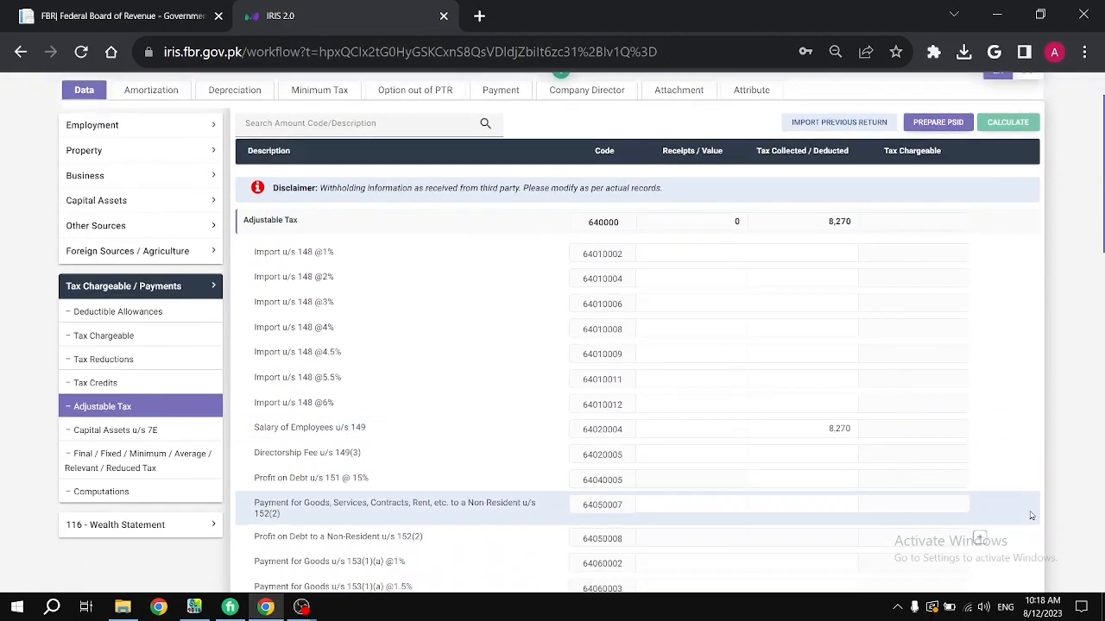
scroll(1031, 515, "up", 1)
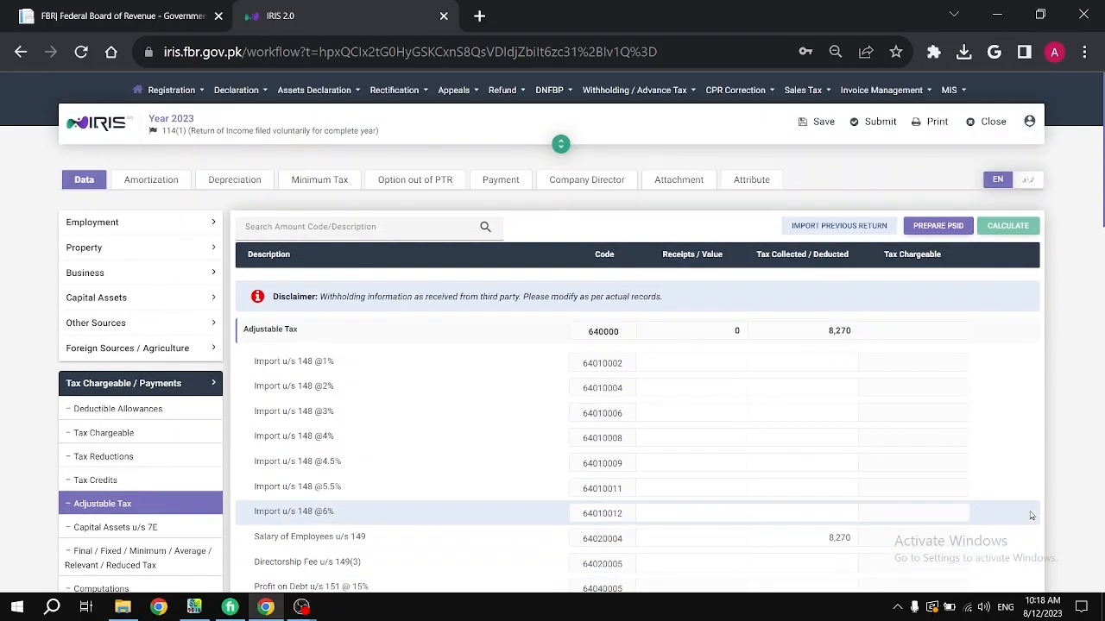
scroll(1031, 515, "down", 1)
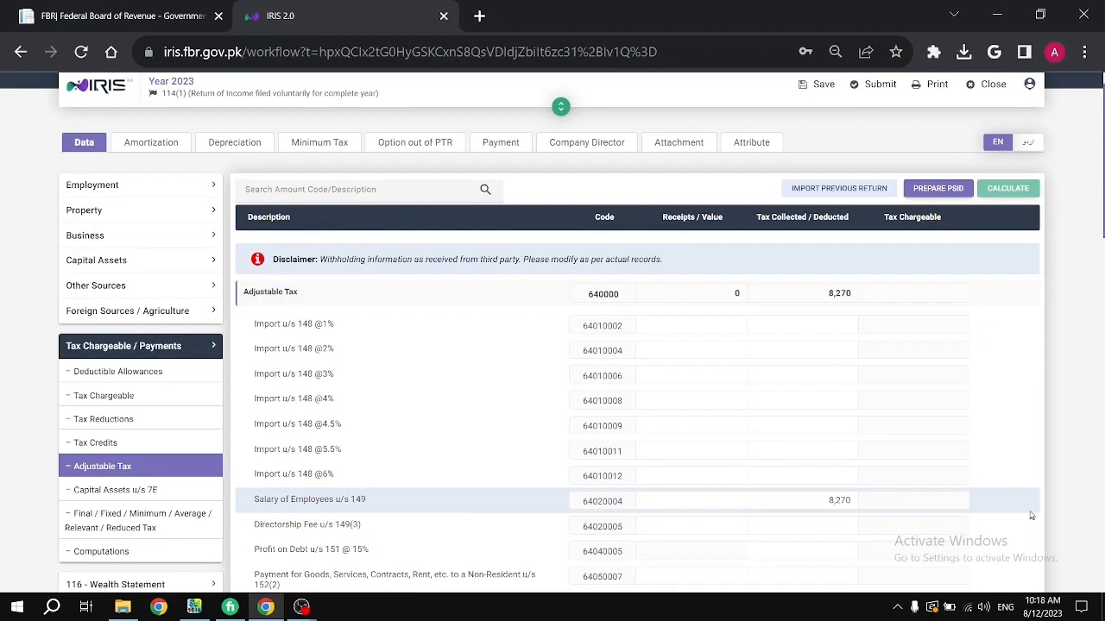
scroll(1030, 515, "down", 2)
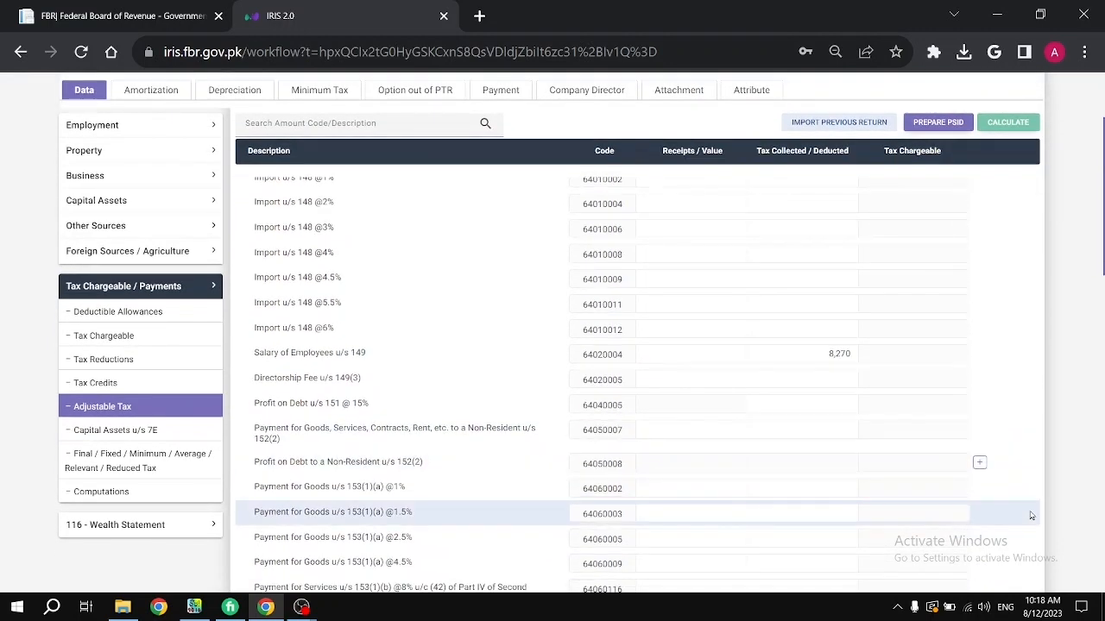
scroll(1031, 515, "down", 2)
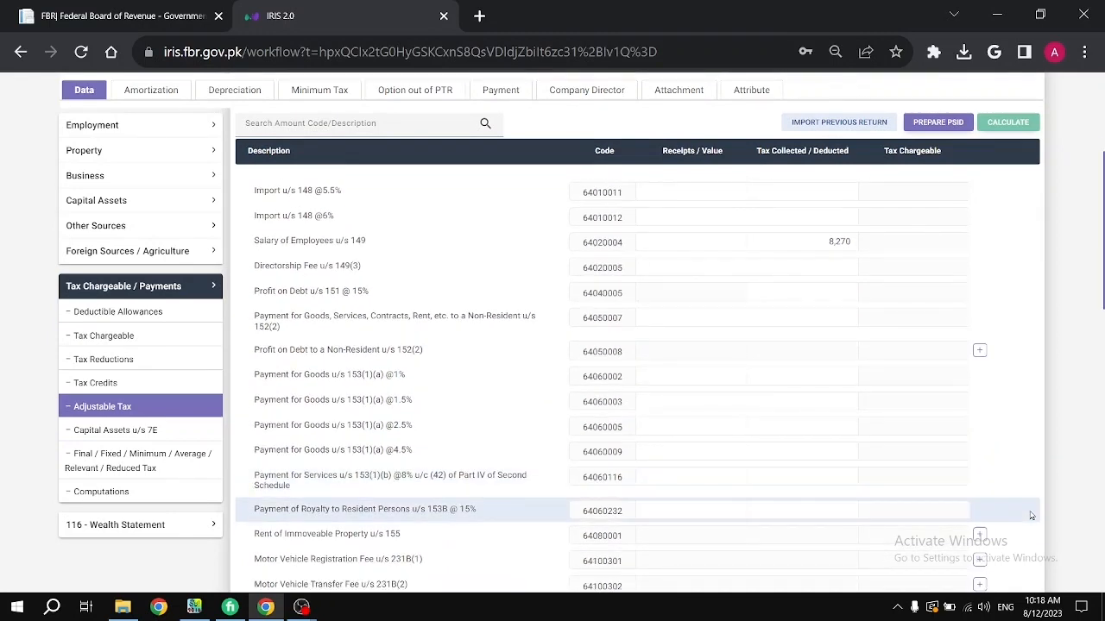
scroll(1030, 515, "down", 2)
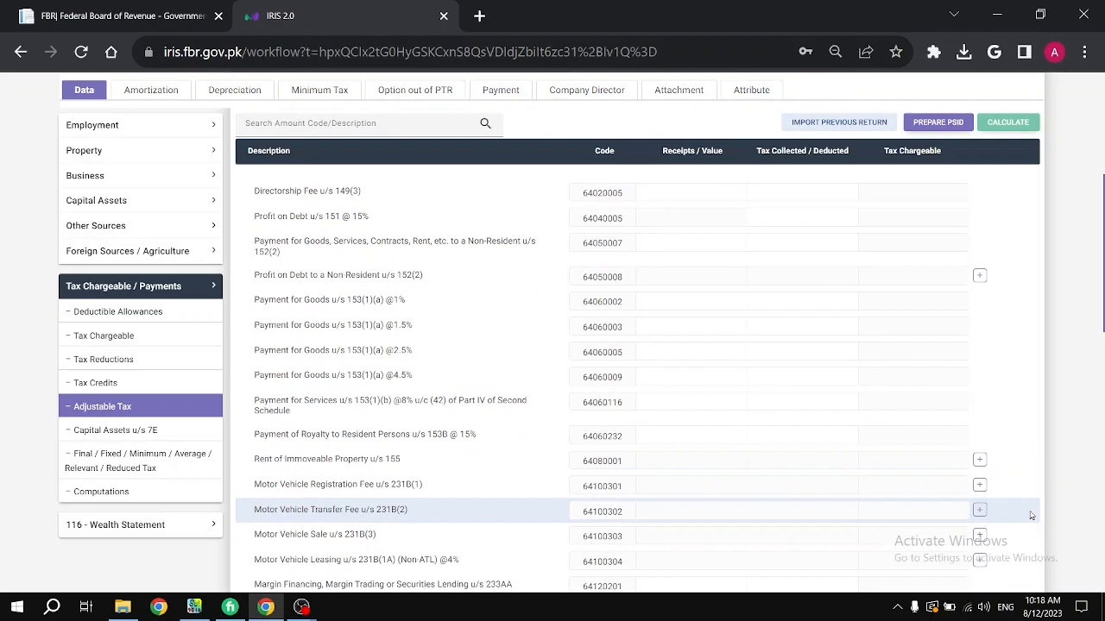
scroll(1031, 515, "up", 2)
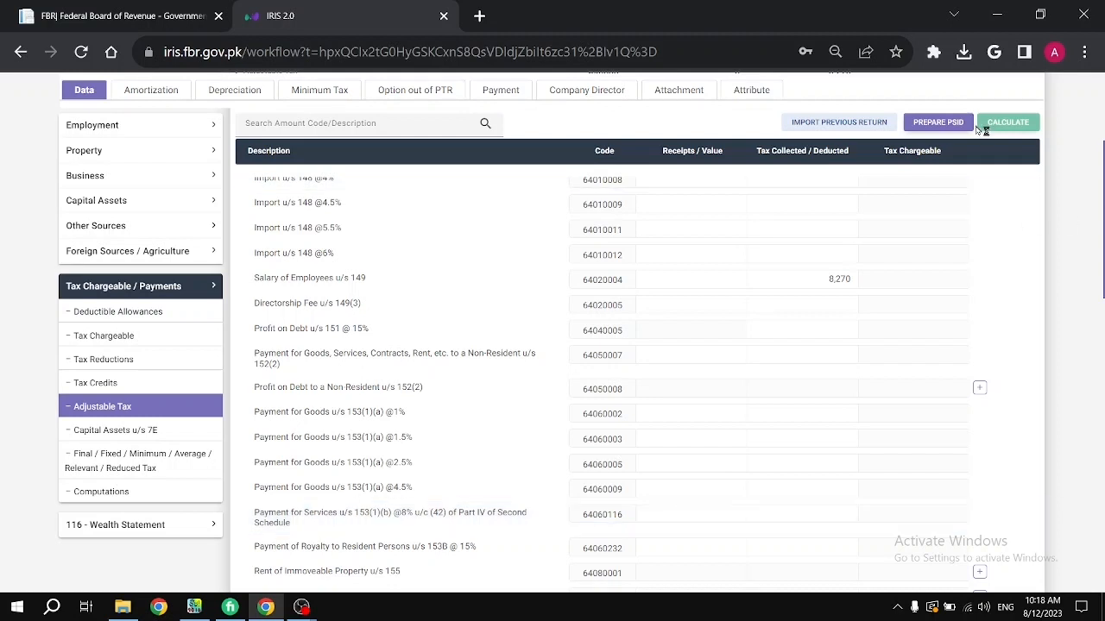
- Open the Computations of the tax payments section and review them from Income from Salary through Refundable Income Tax
left_click(127, 491)
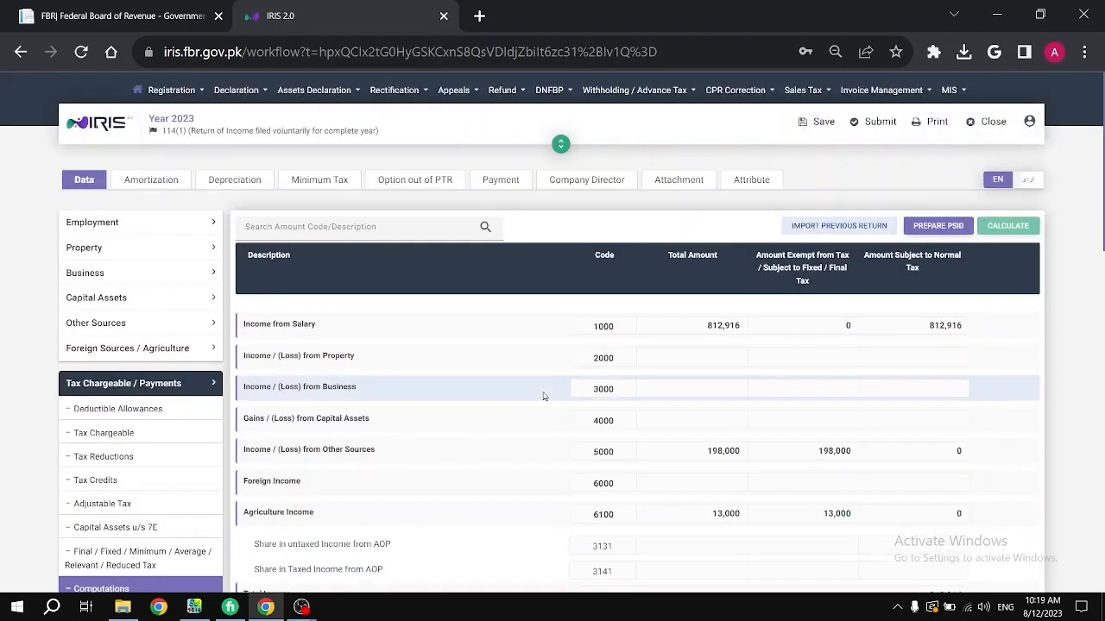
scroll(544, 396, "down", 3)
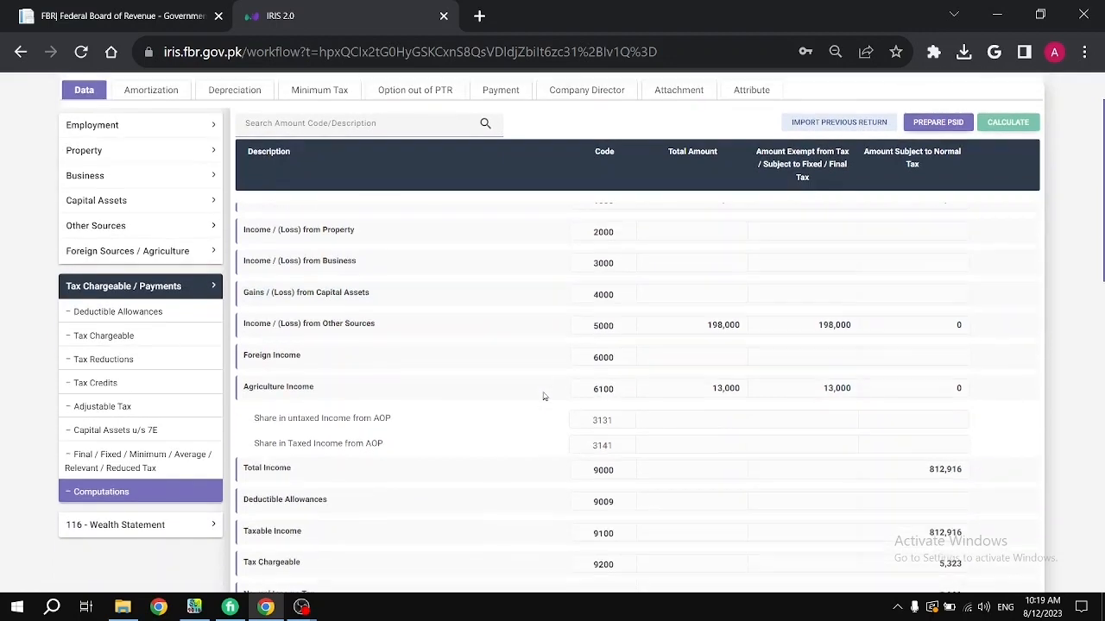
scroll(544, 397, "up", 5)
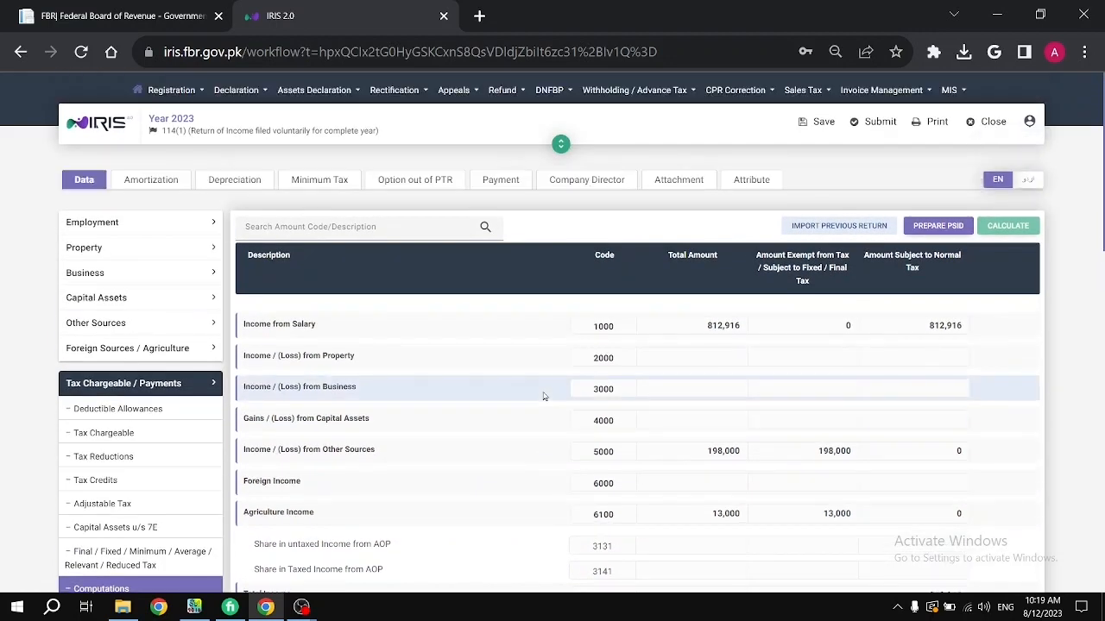
scroll(544, 396, "down", 3)
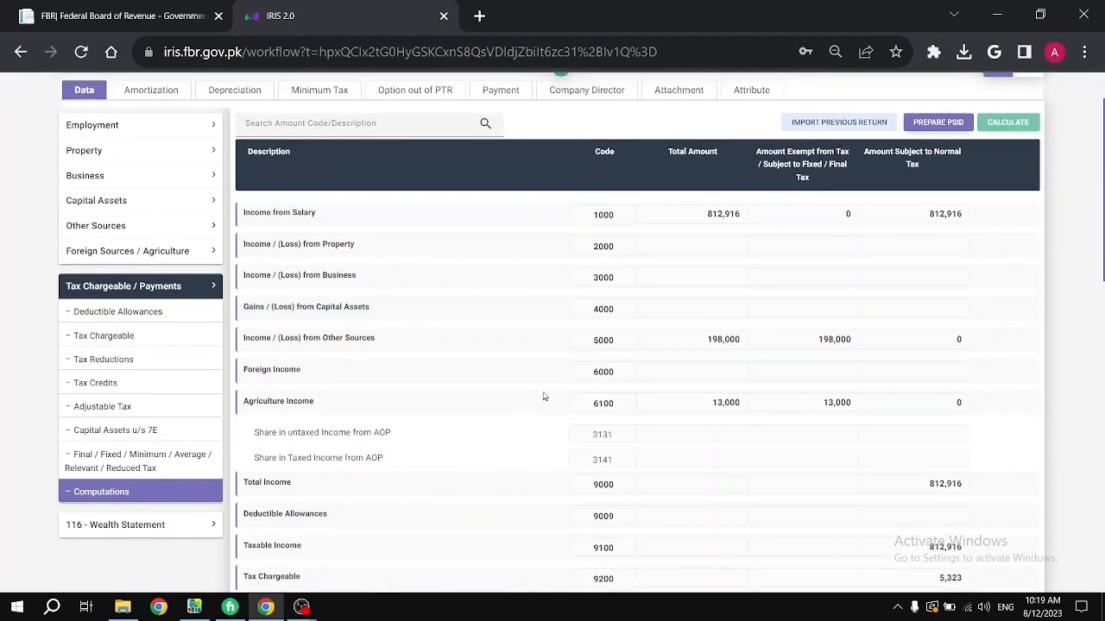
scroll(544, 397, "down", 2)
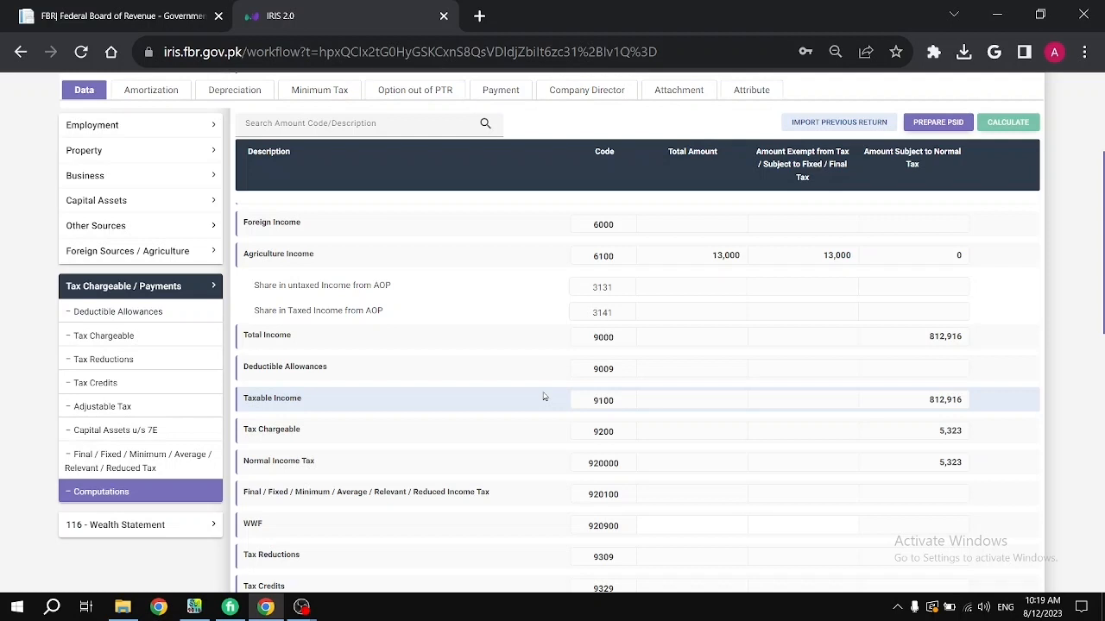
scroll(544, 397, "down", 1)
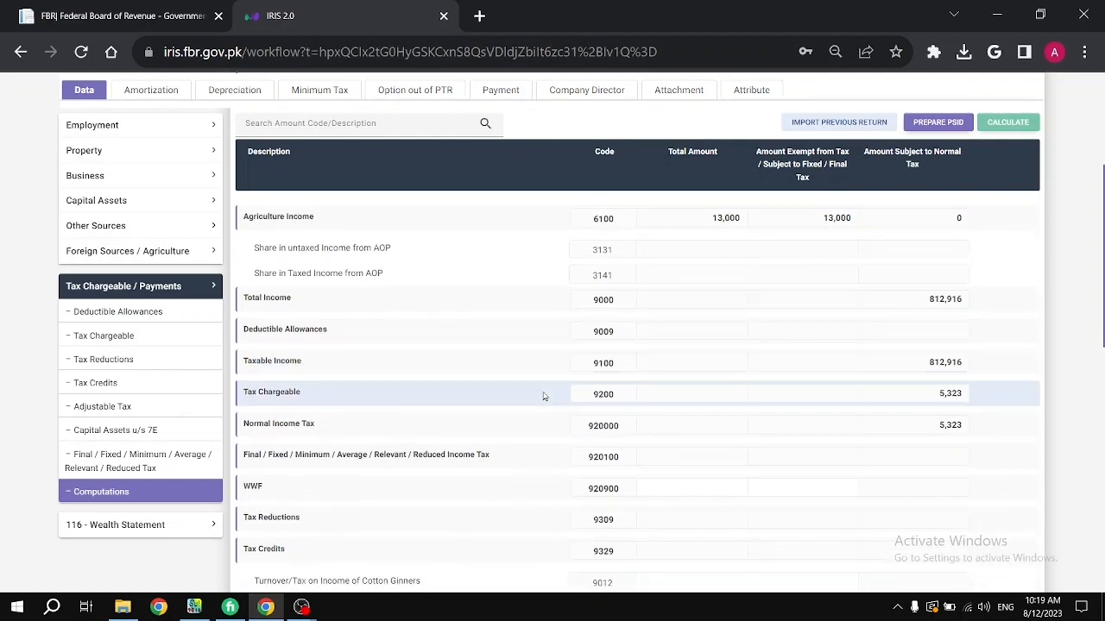
scroll(544, 396, "down", 1)
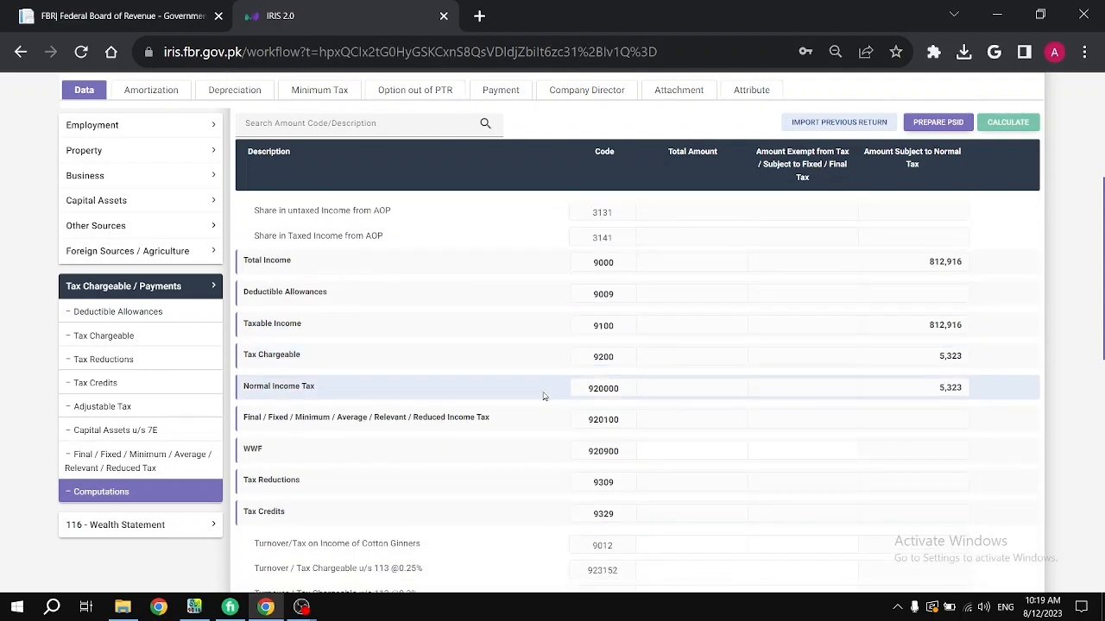
scroll(544, 396, "down", 10)
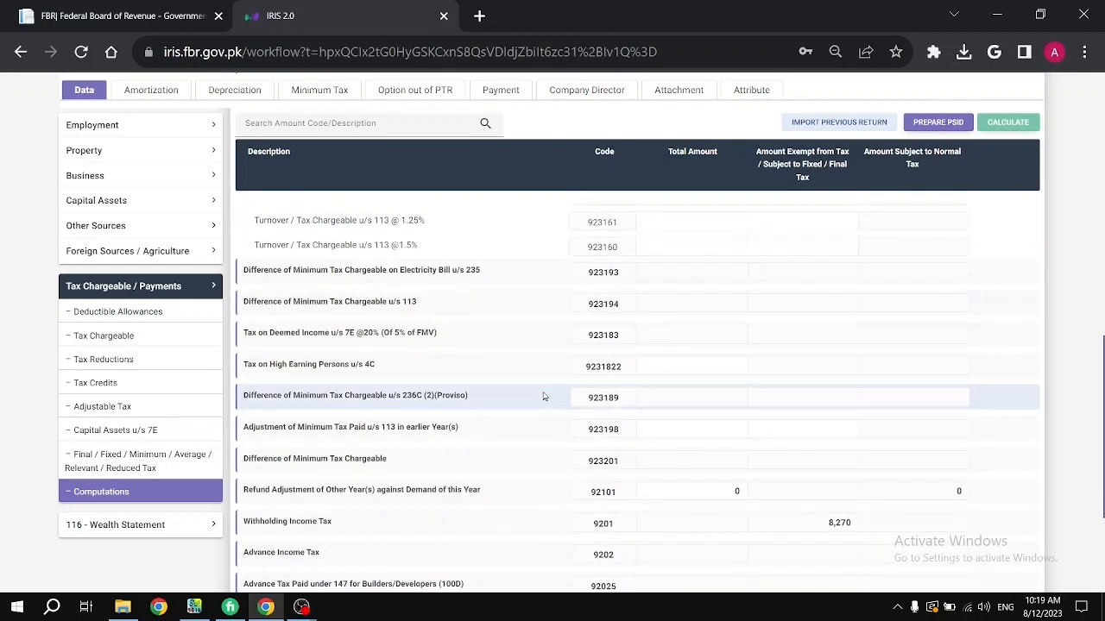
scroll(543, 396, "down", 1)
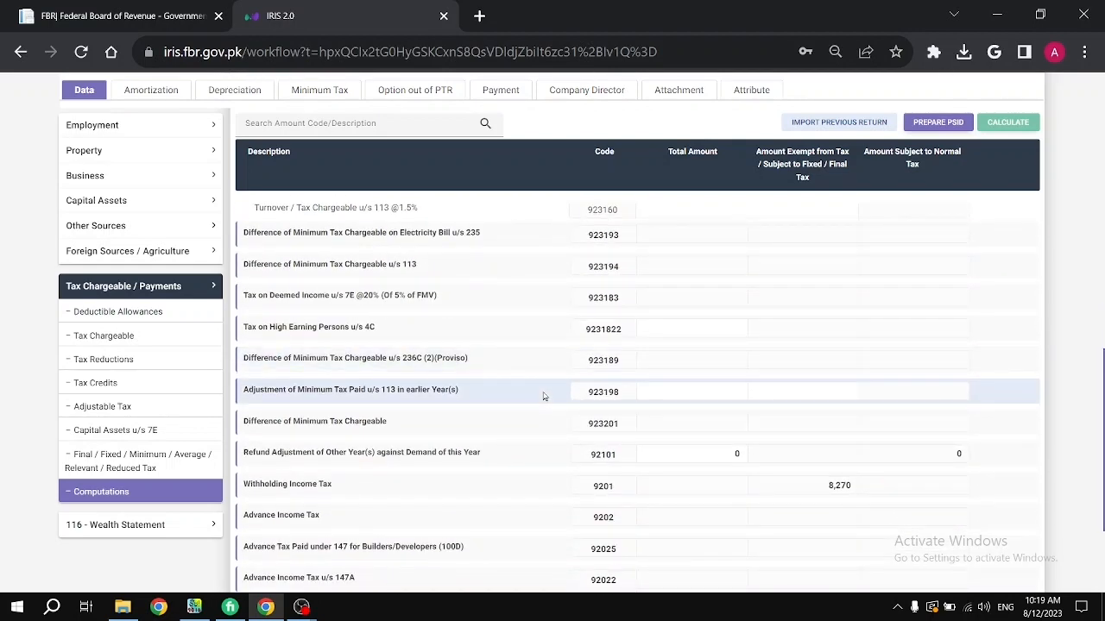
scroll(544, 397, "down", 5)
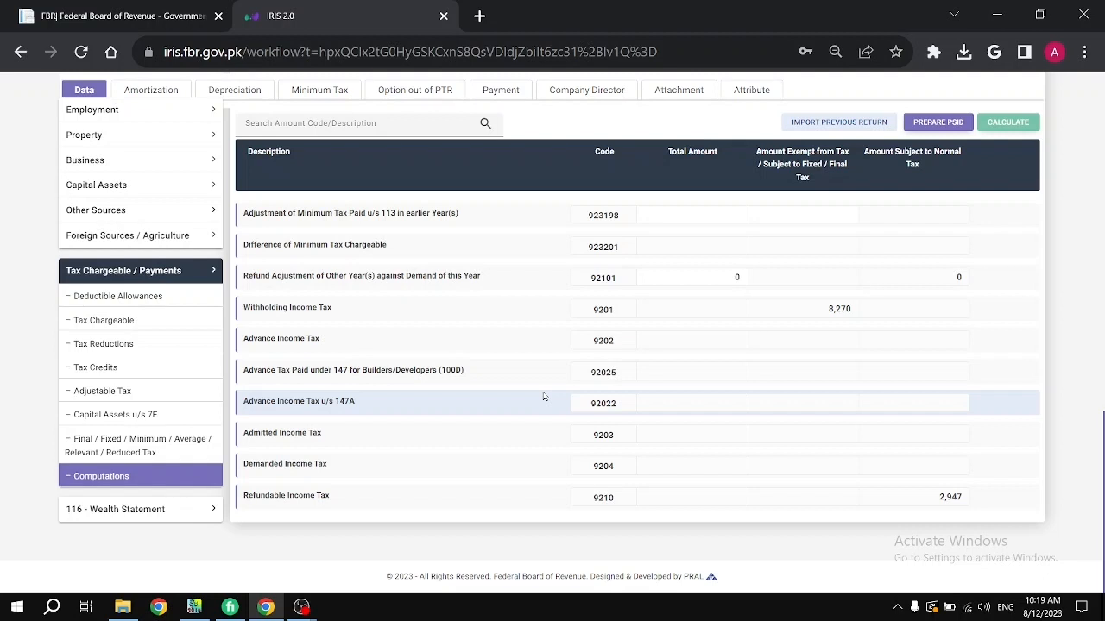
- Open Personal Expenses of the 116 - Wealth Statement and review all the household expense amounts
left_click(173, 504)
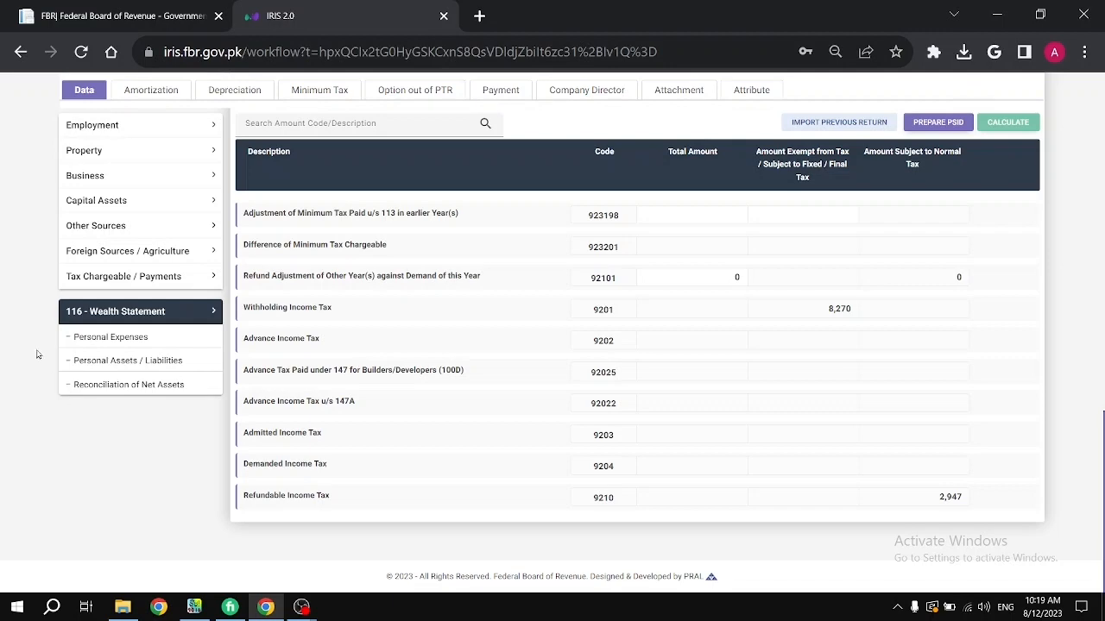
left_click(134, 335)
scroll(133, 332, "up", 2)
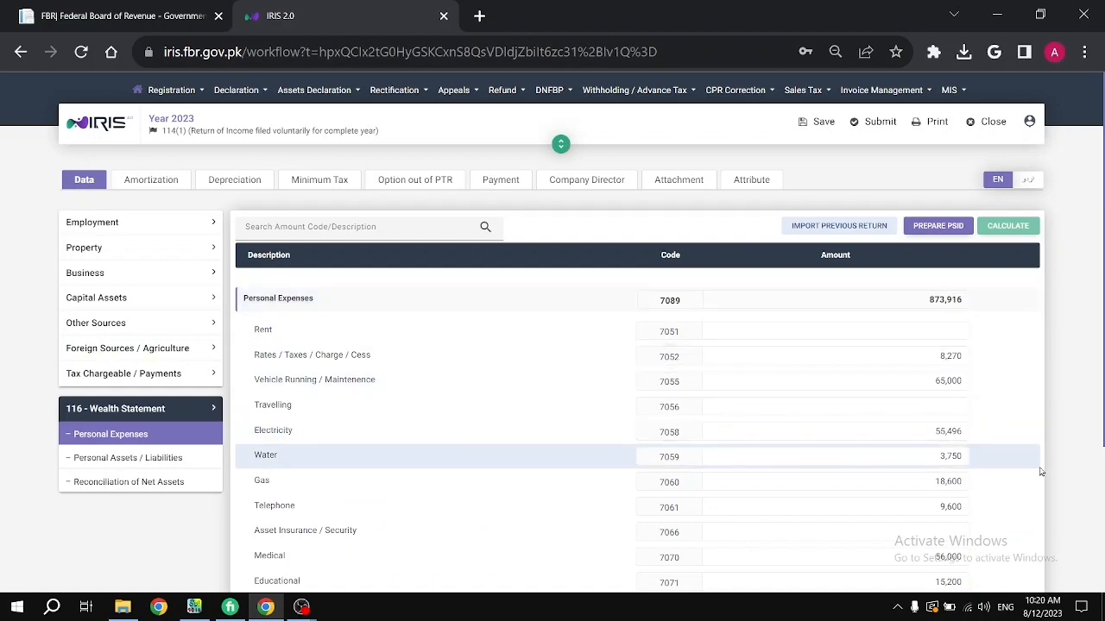
scroll(1042, 472, "down", 3)
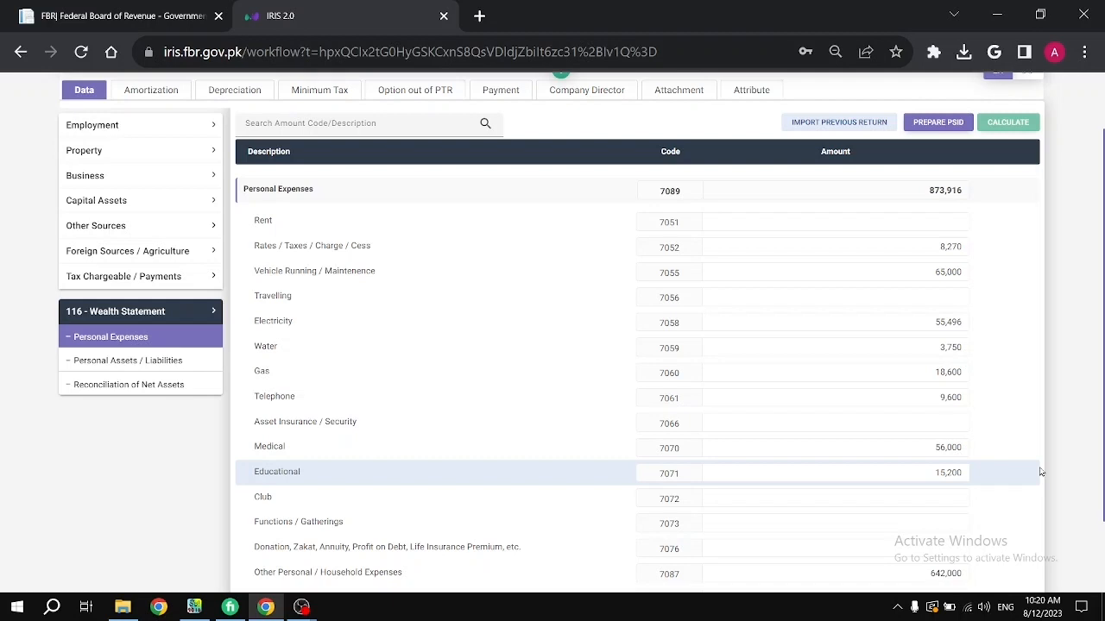
scroll(1041, 472, "down", 3)
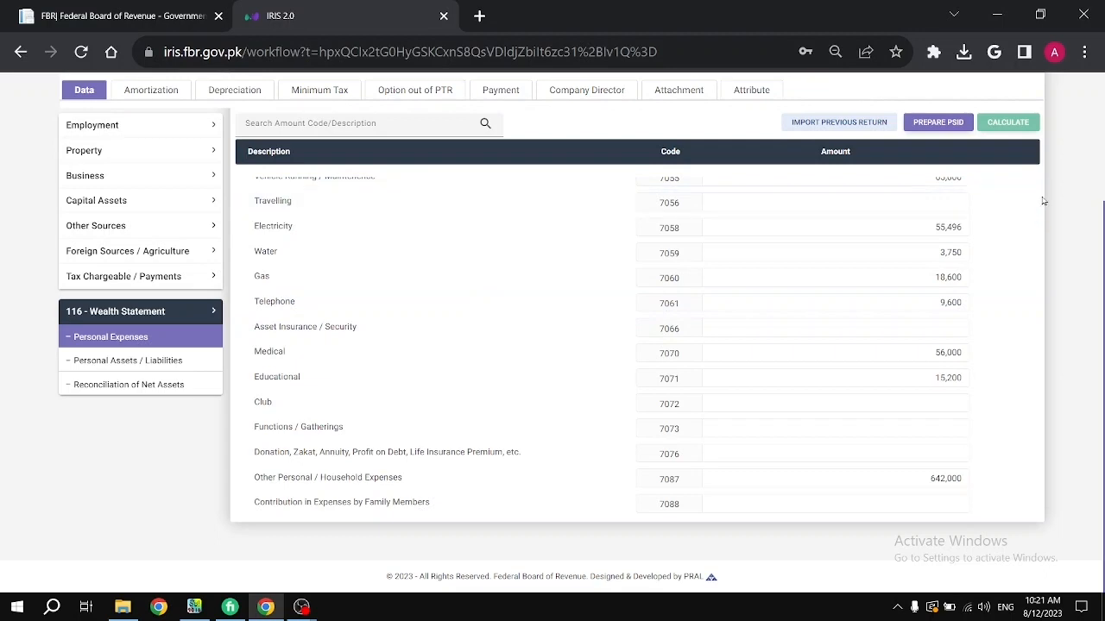
scroll(1031, 195, "up", 5)
scroll(1043, 202, "up", 1)
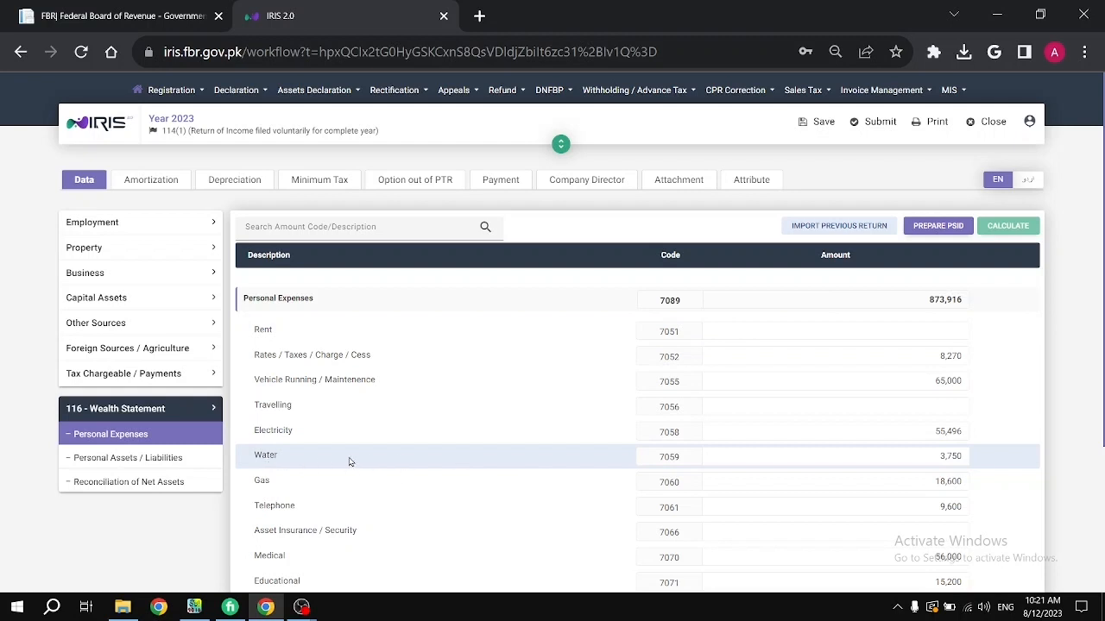
- Open Personal Assets / Liabilities and review the property, investment and cash entries through Net Assets Current Year
left_click(169, 461)
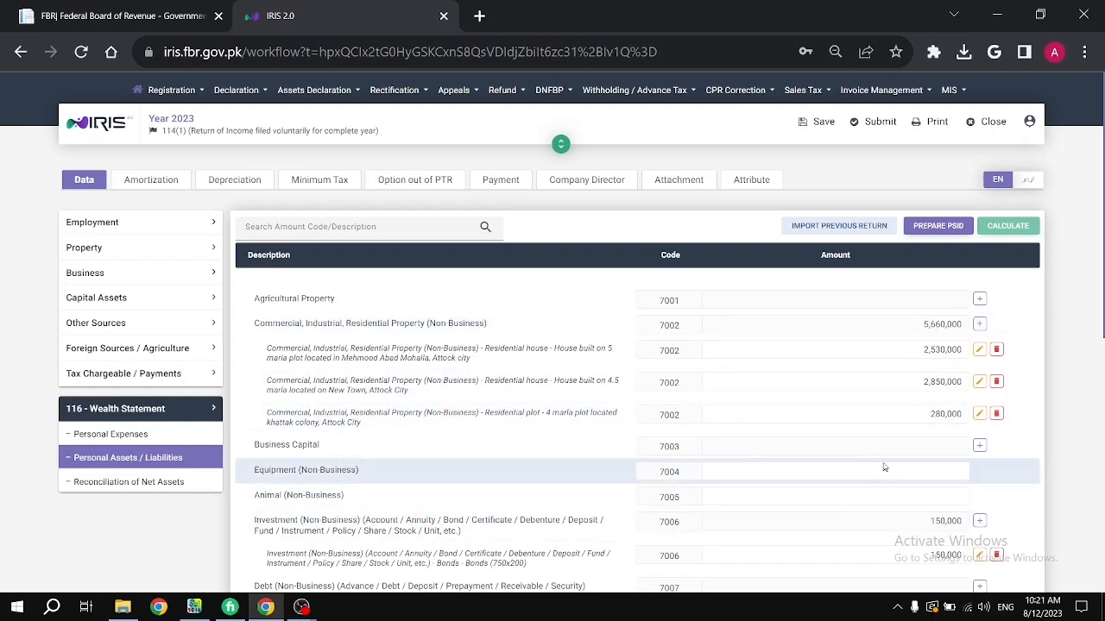
scroll(883, 467, "down", 1)
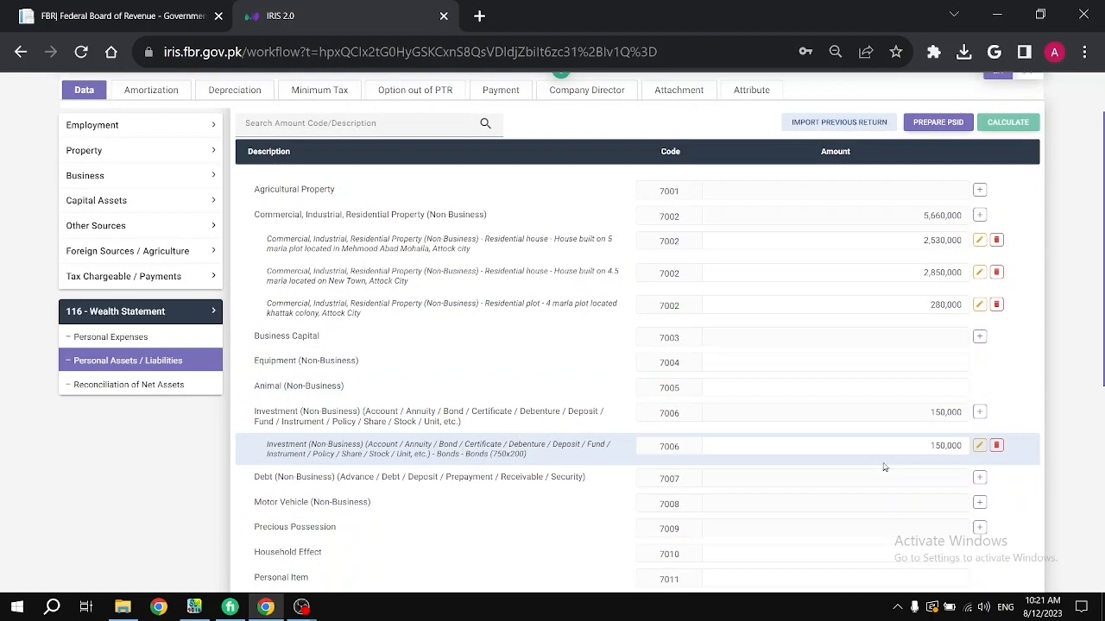
scroll(884, 467, "down", 1)
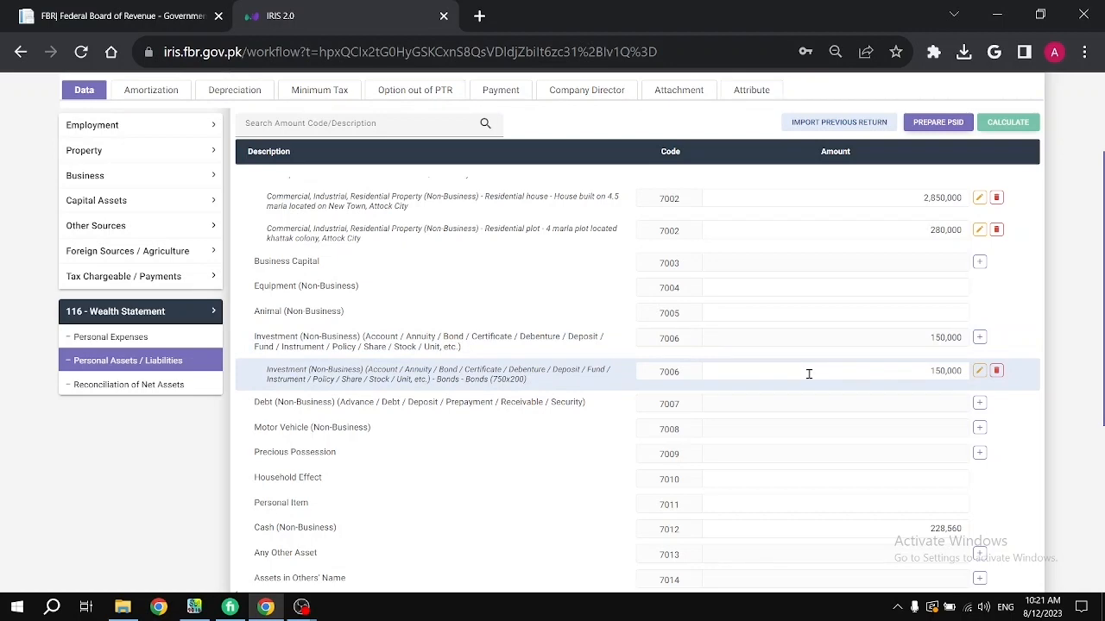
scroll(809, 373, "down", 3)
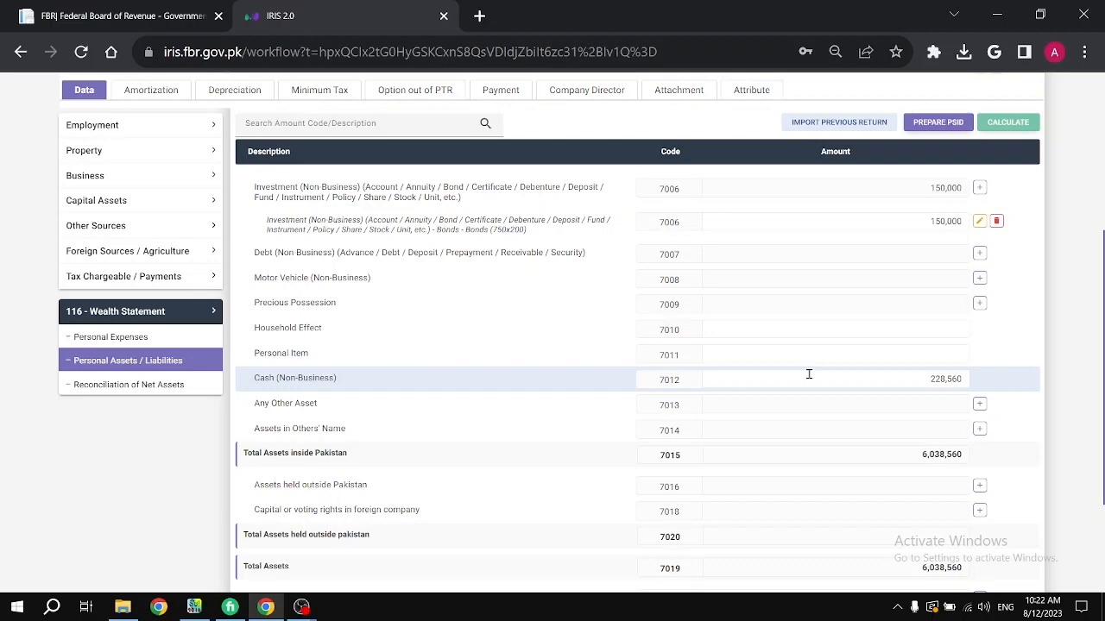
scroll(808, 374, "down", 3)
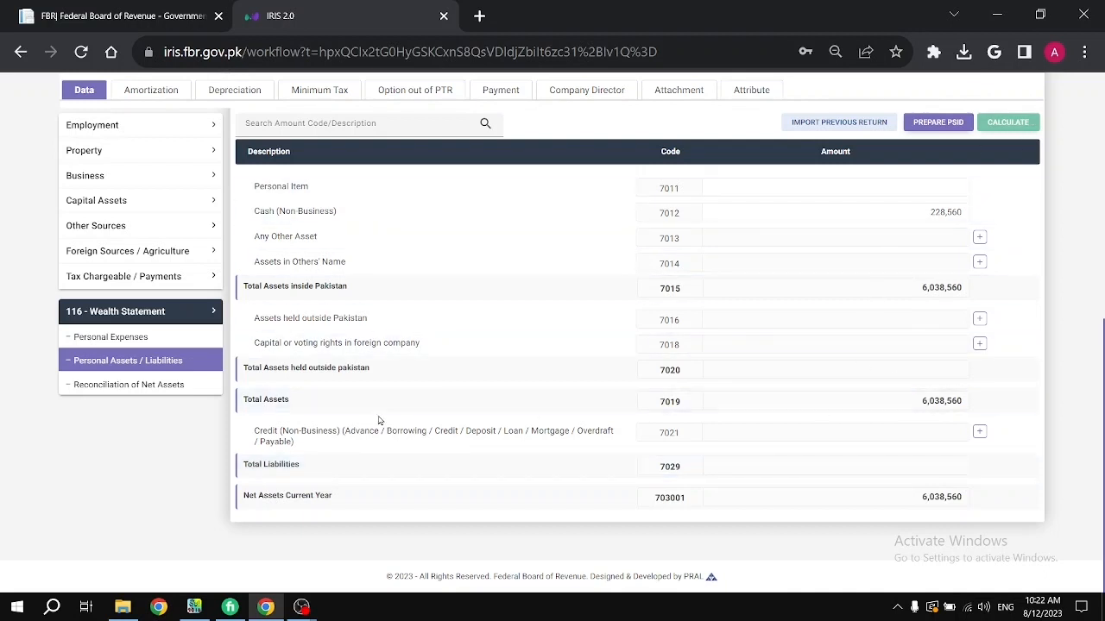
- Open Reconciliation of Net Assets and check the inflows, outflows and Unreconciled Amount
left_click(95, 385)
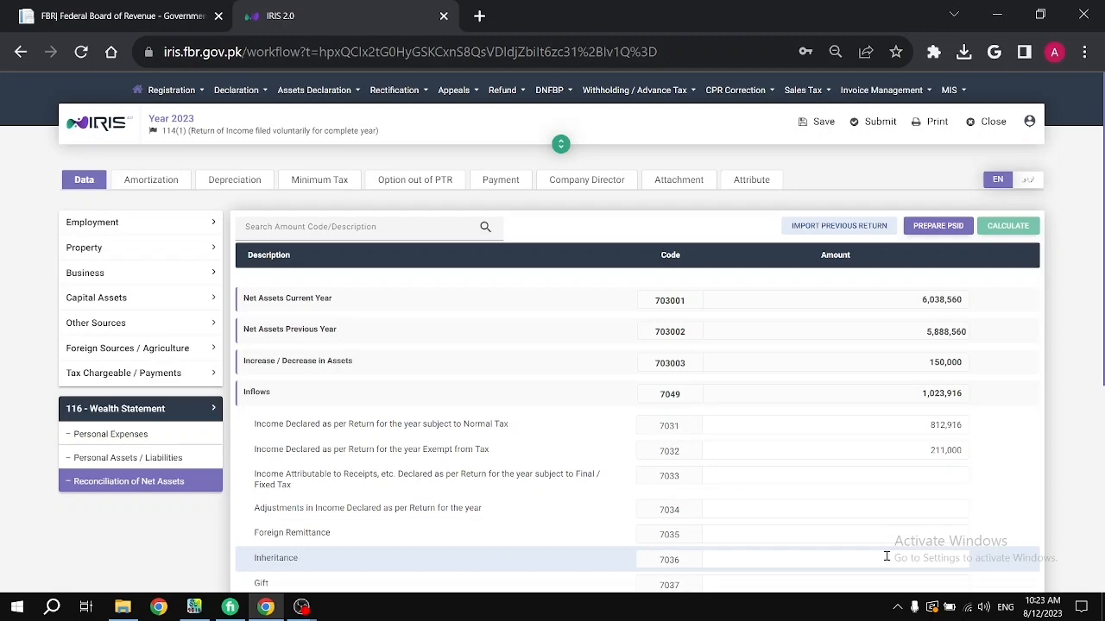
scroll(886, 556, "down", 3)
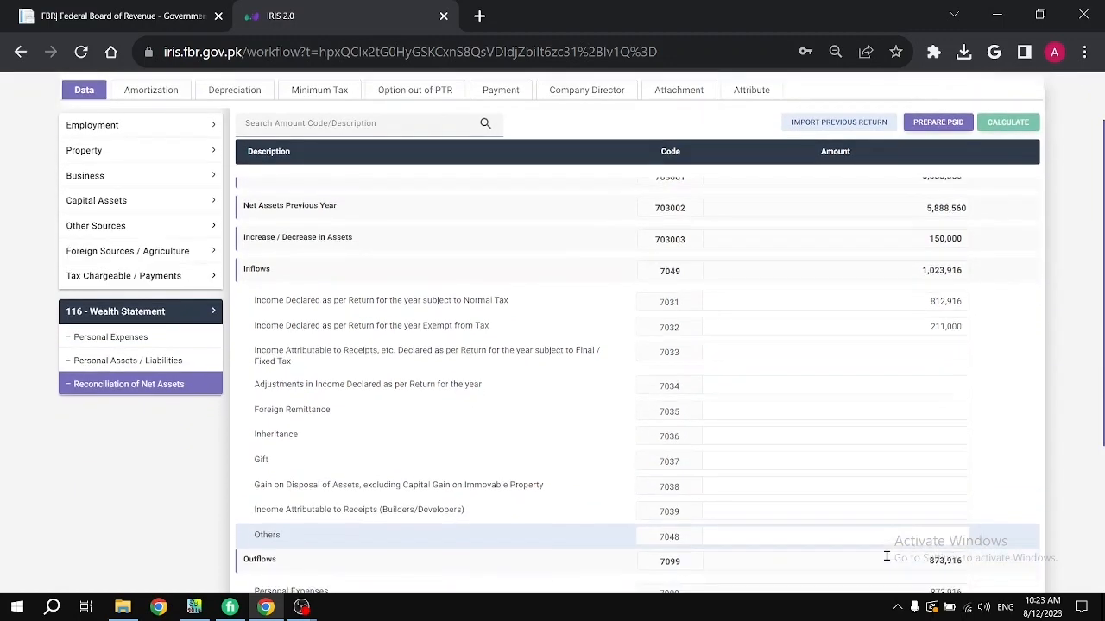
scroll(886, 561, "down", 2)
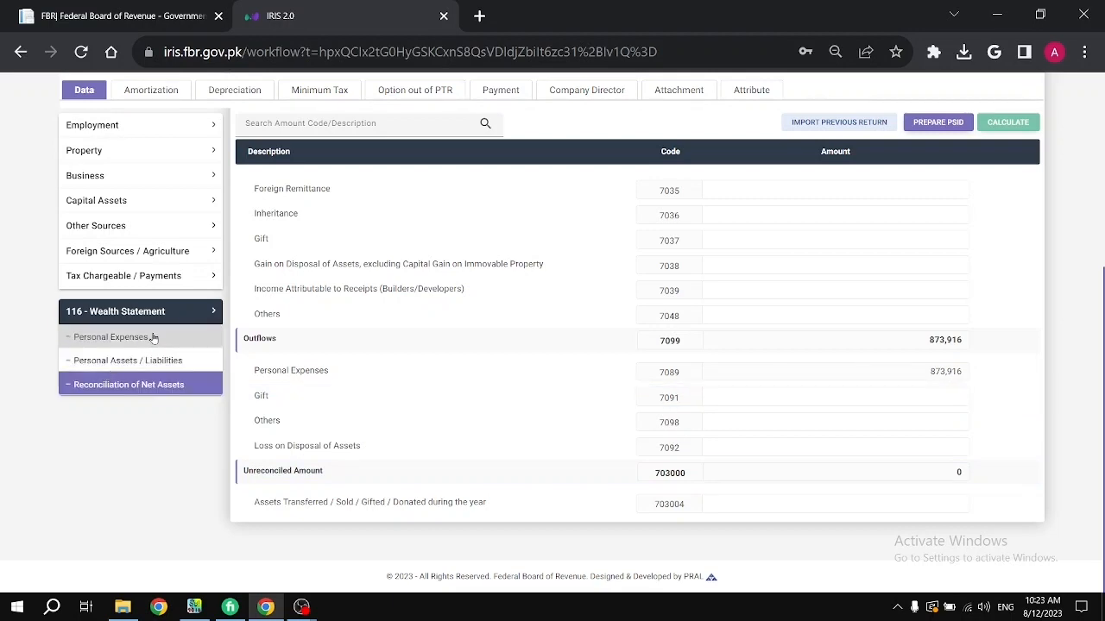
- Set the Vehicle Running / Maintenance amount in Personal Expenses to 54,000 and recalculate the return
left_click(112, 337)
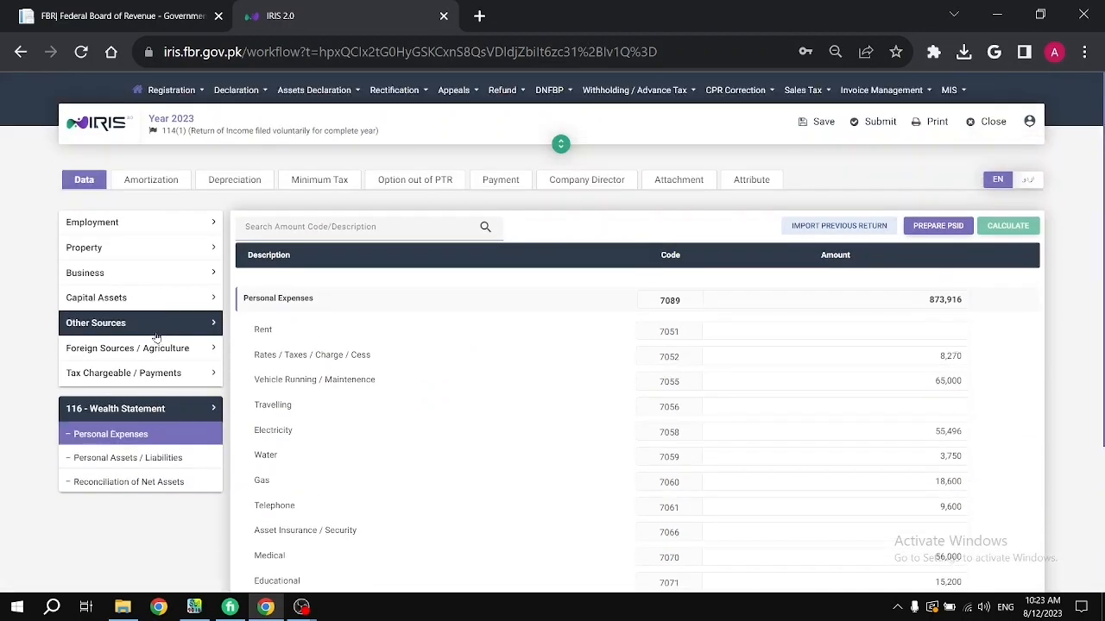
left_click(921, 381)
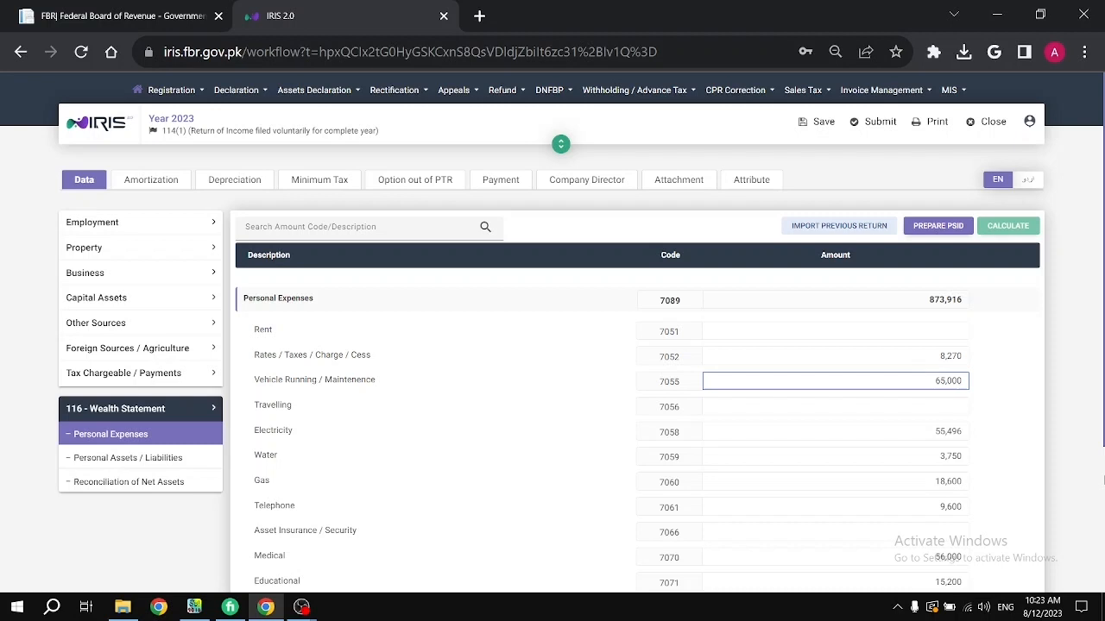
key("Delete")
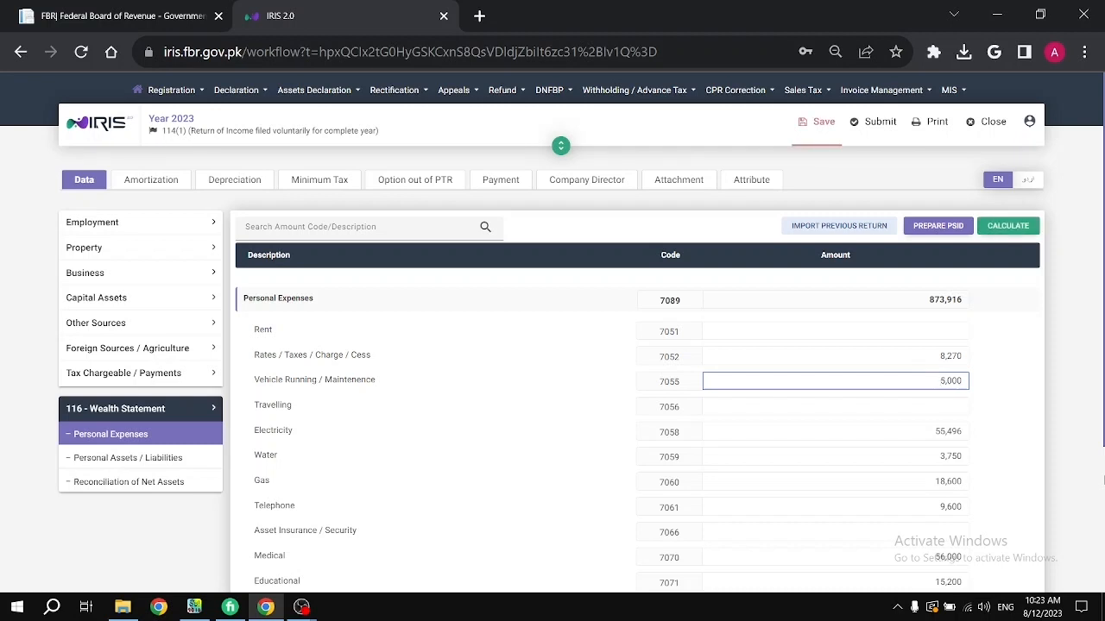
key("Delete")
type("540")
type("0")
key("Tab")
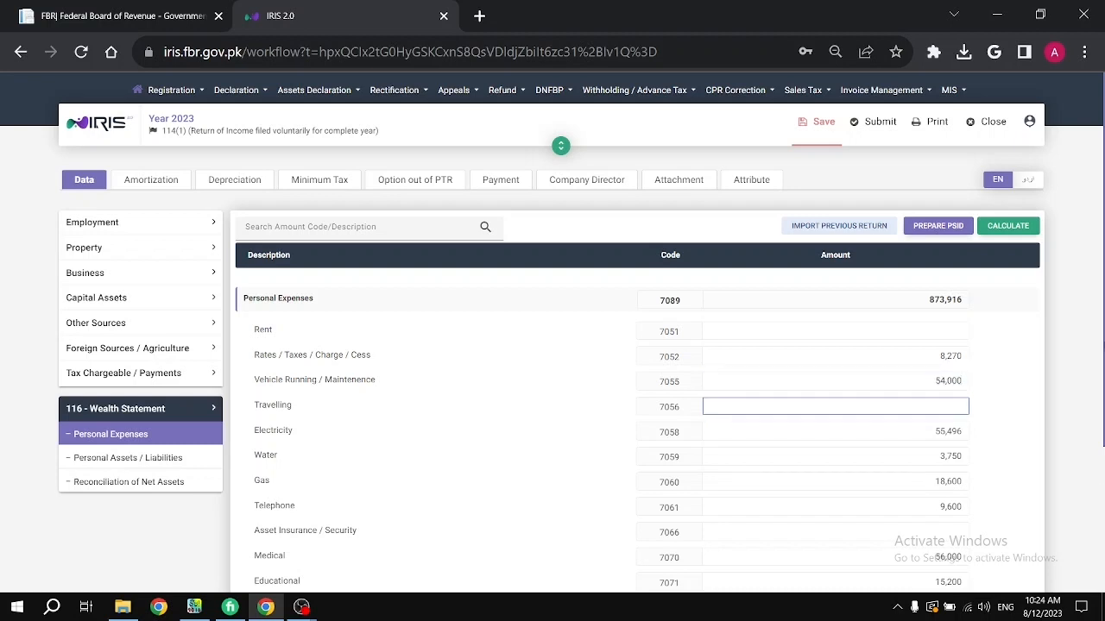
left_click(1005, 232)
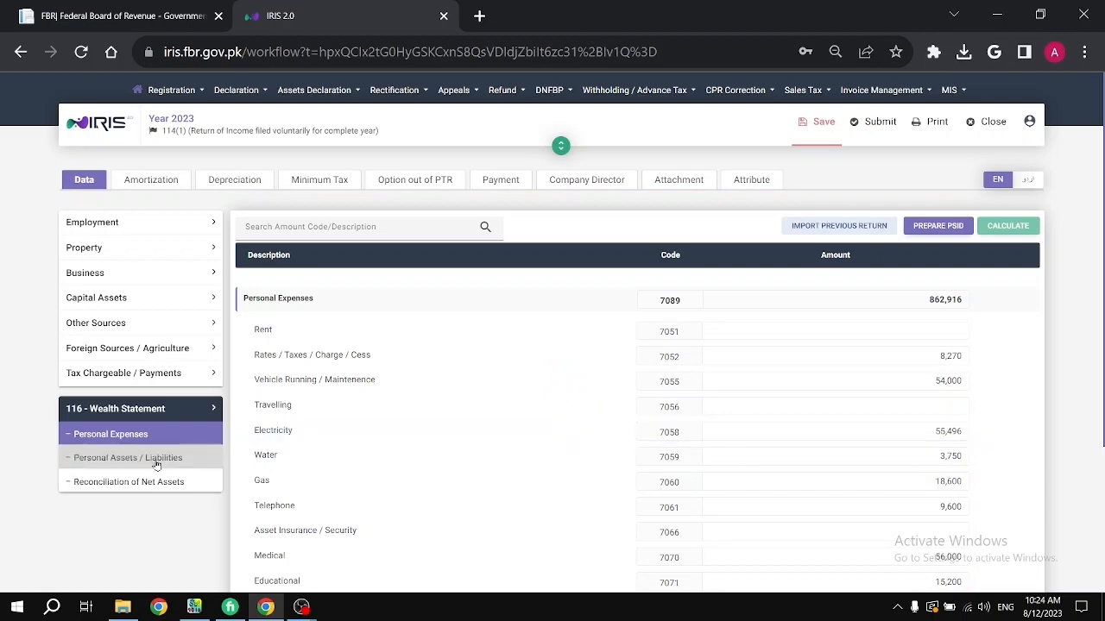
- Open Reconciliation of Net Assets and check the Unreconciled Amount after the recalculation
left_click(133, 482)
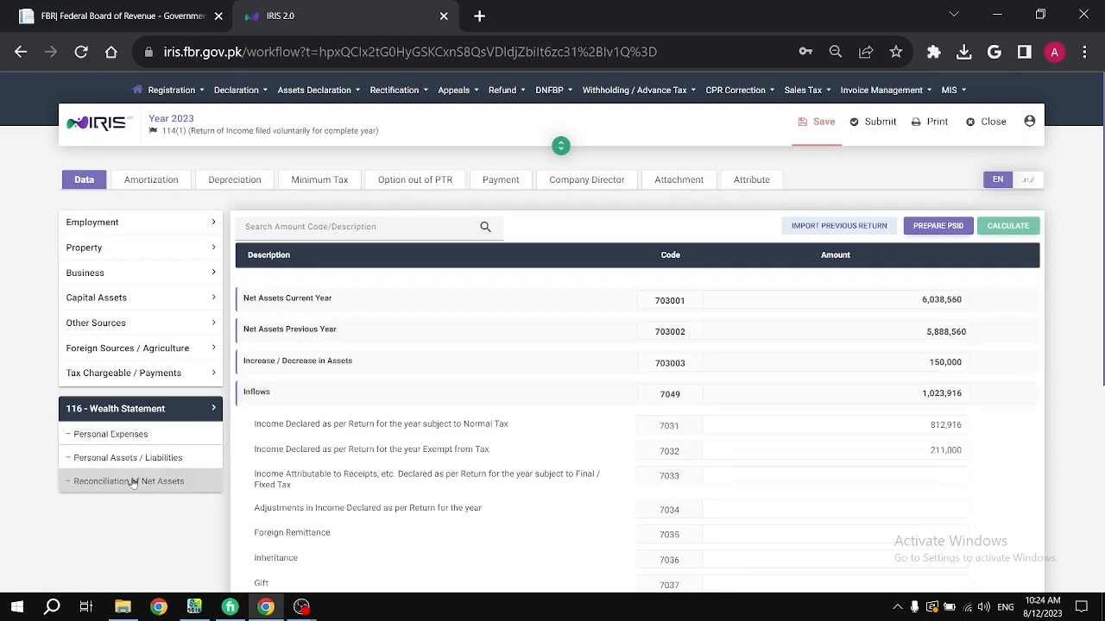
scroll(957, 578, "down", 4)
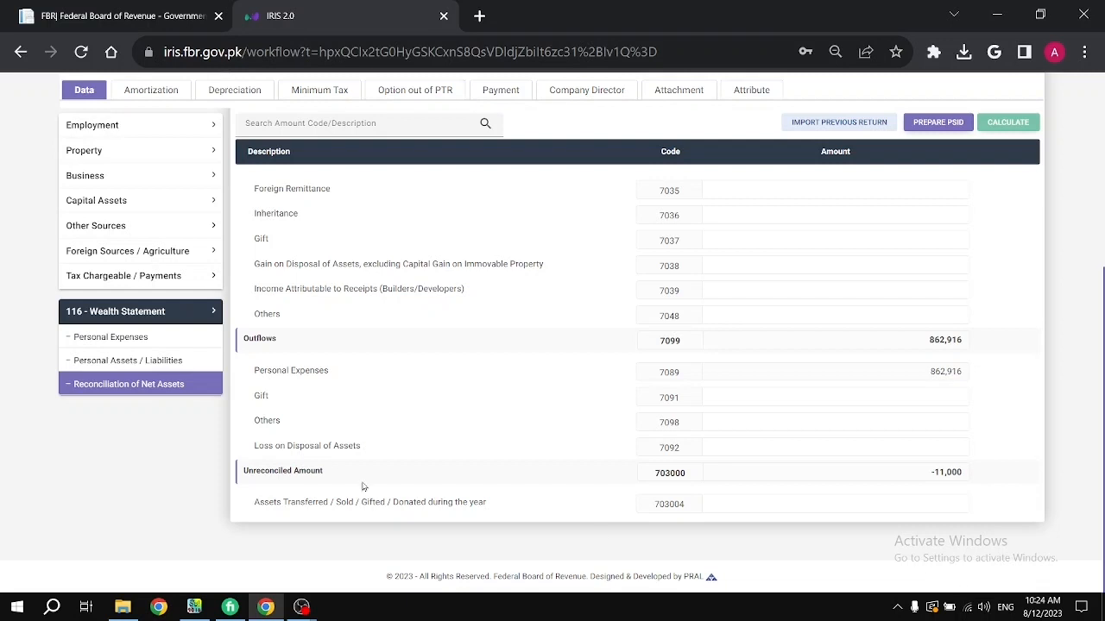
- Set the Vehicle Running / Maintenence amount in Personal Expenses to 65,000 and recalculate the return
left_click(96, 335)
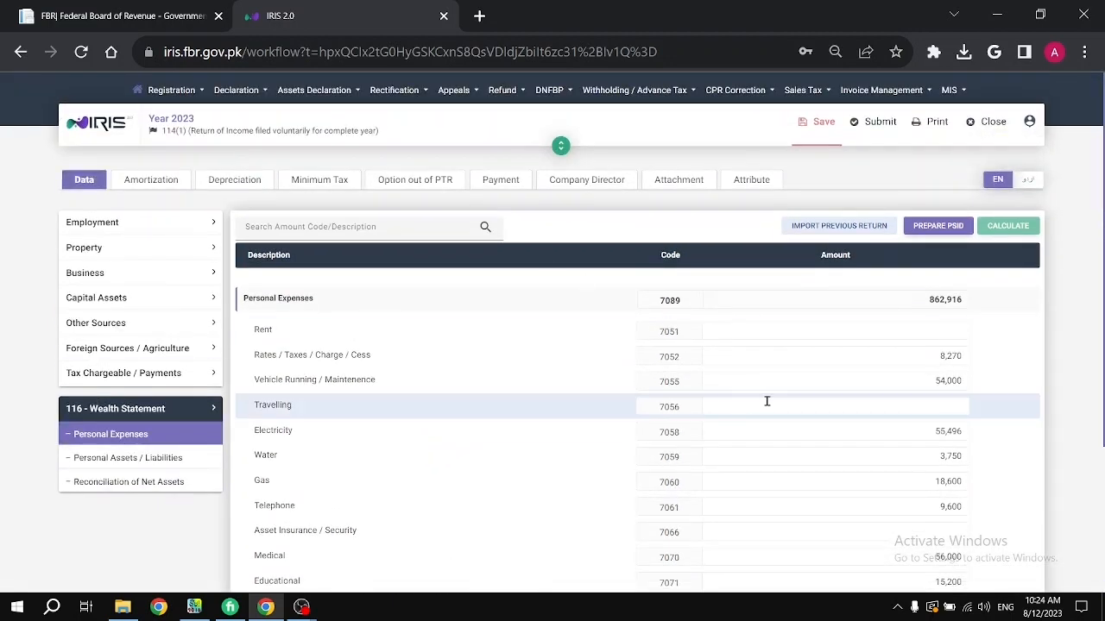
left_click(906, 381)
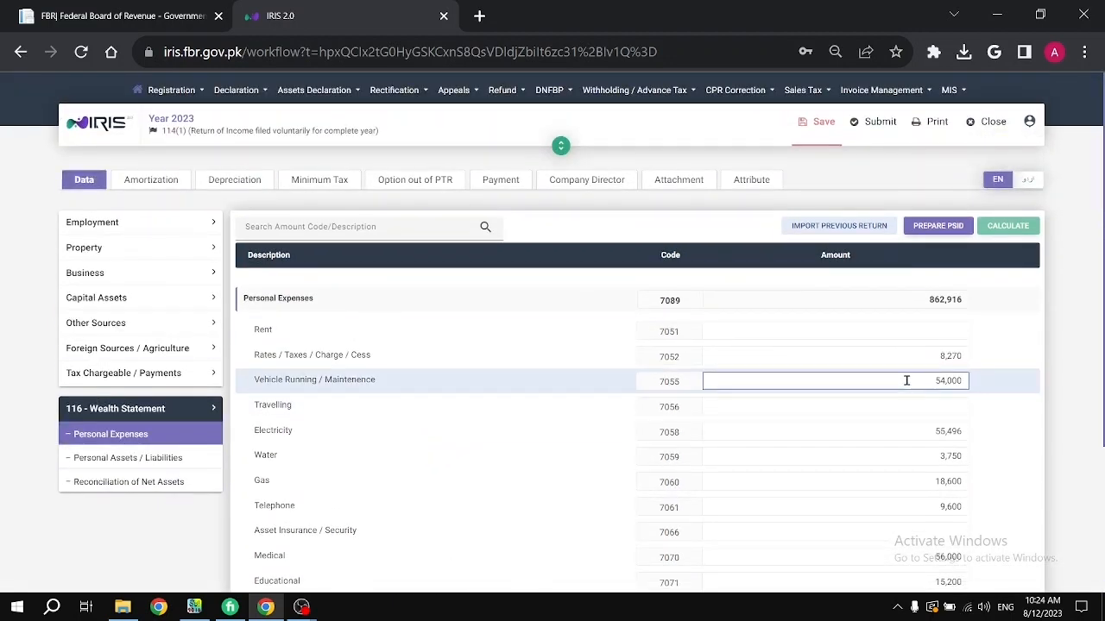
key("Delete")
key("Delete")
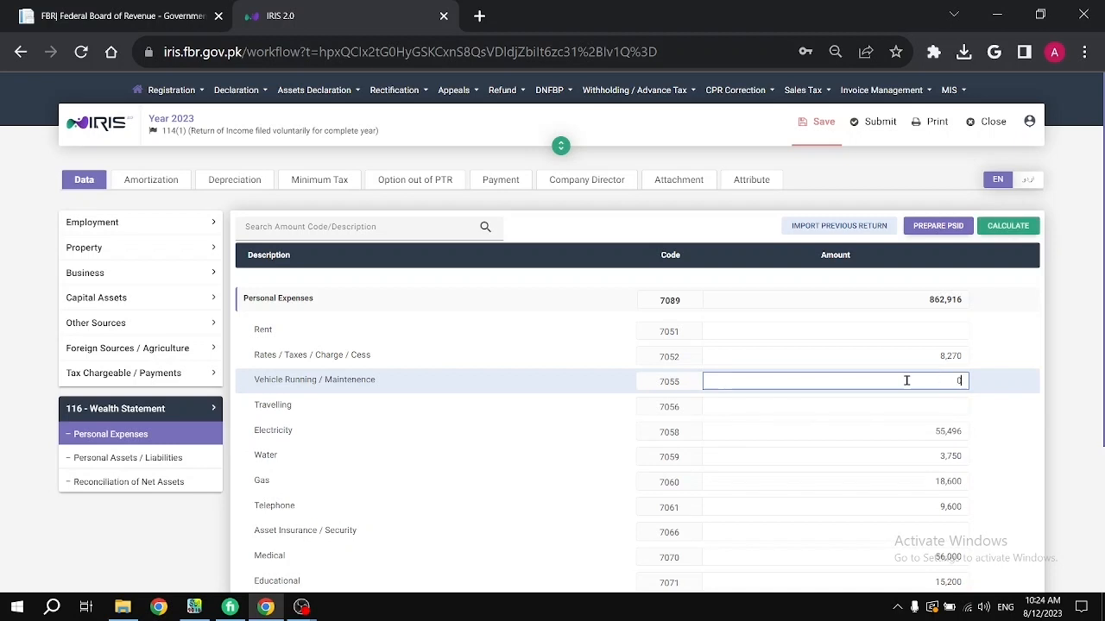
key("Delete")
type("65,000")
key("Tab")
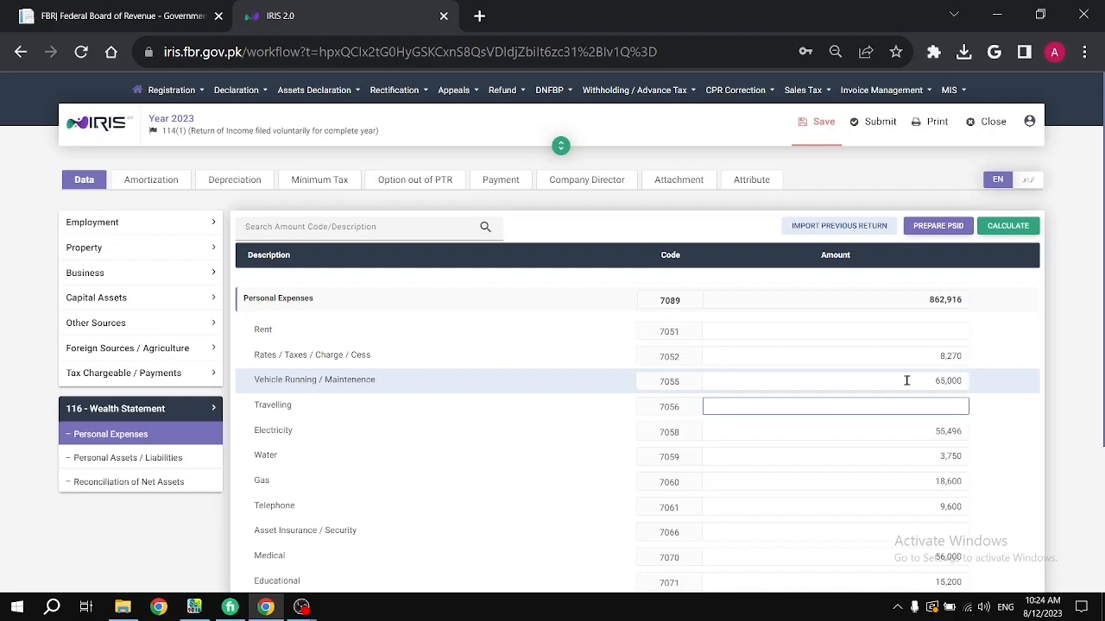
left_click(1007, 226)
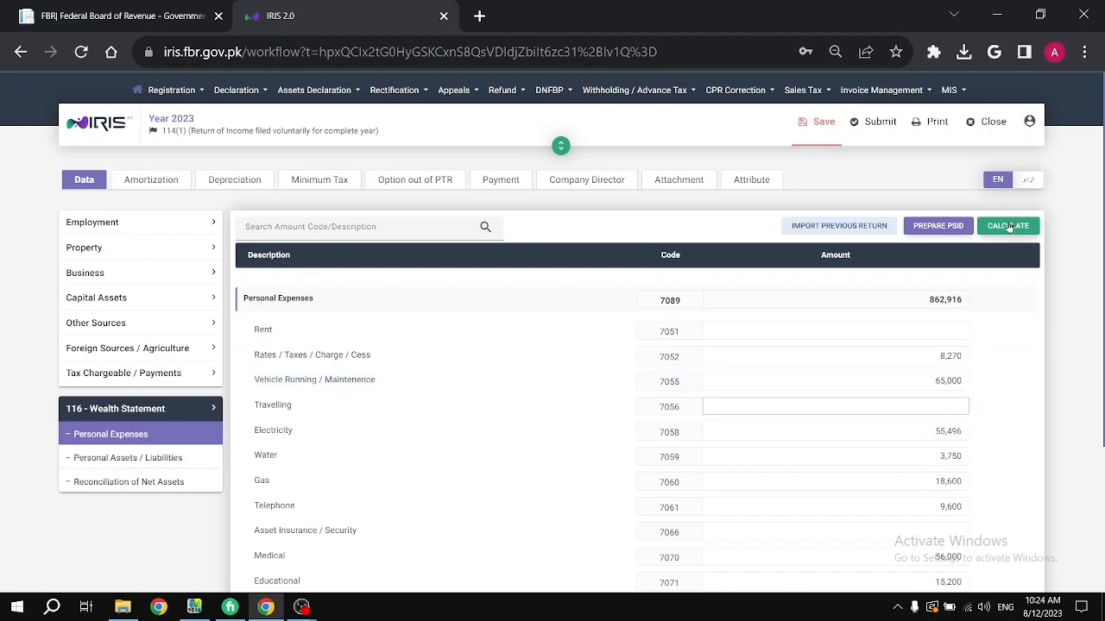
- Recheck the Unreconciled Amount and net asset figures in Reconciliation of Net Assets, and save the return
left_click(107, 482)
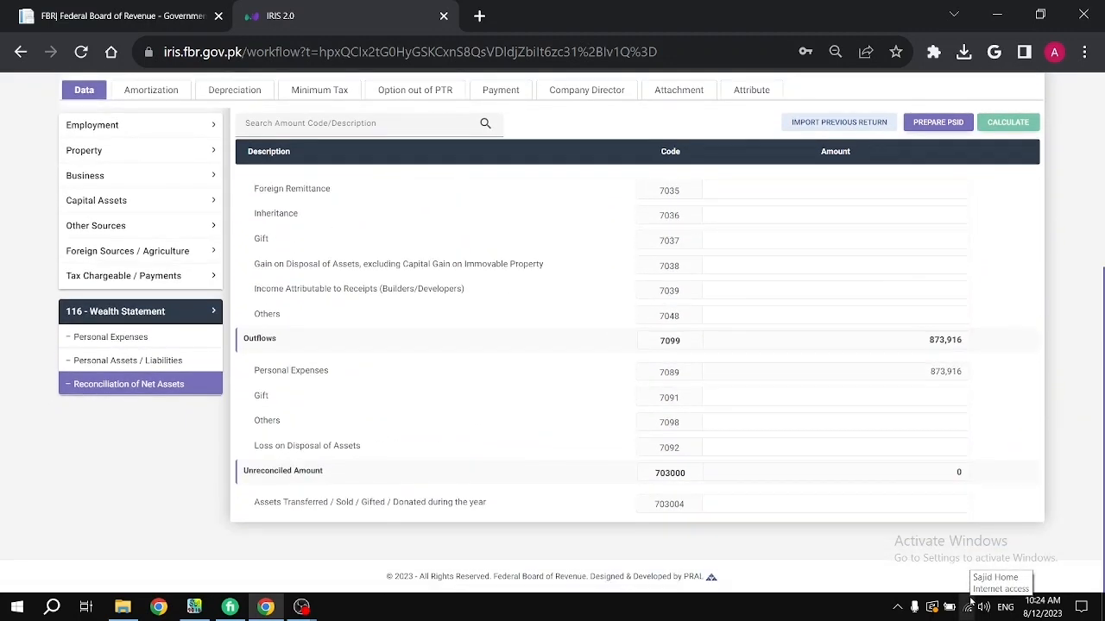
key("Up")
key("Up")
key("Up")
key("Up")
key("Up")
key("Up")
key("Up")
key("Up")
key("Up")
key("Up")
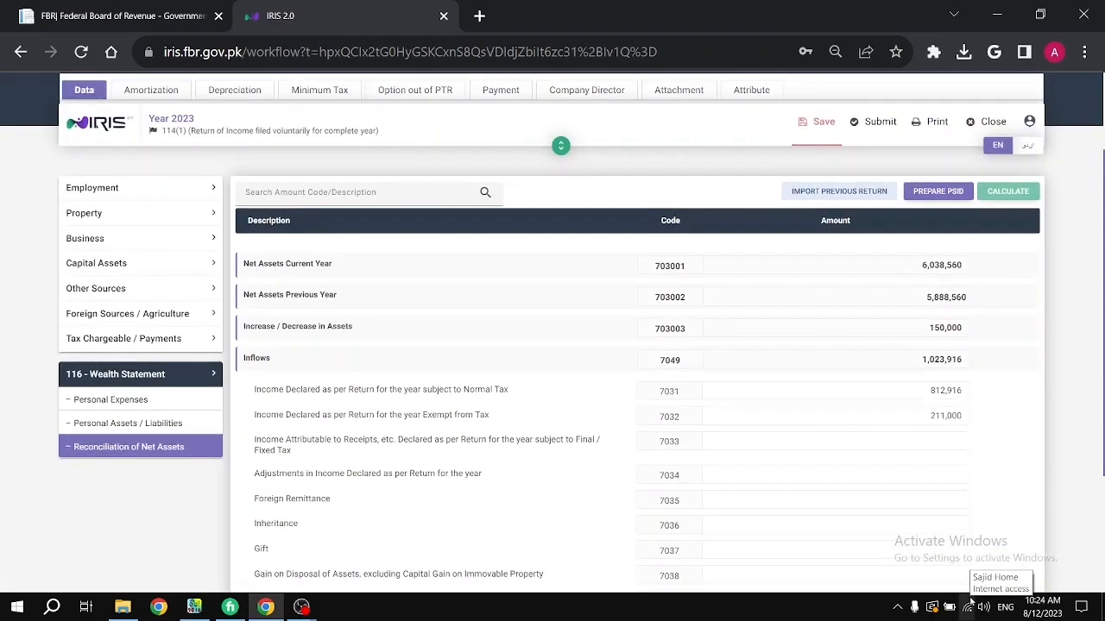
left_click(817, 121)
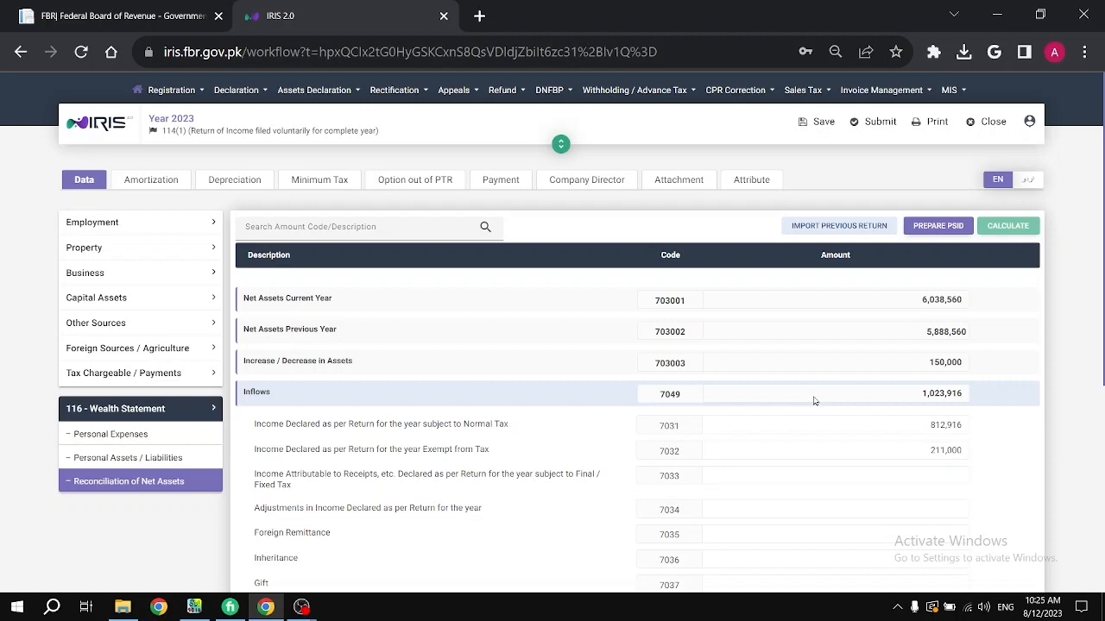
- Reopen Personal Expenses of the 116 - Wealth Statement to review the saved expense amounts
left_click(150, 434)
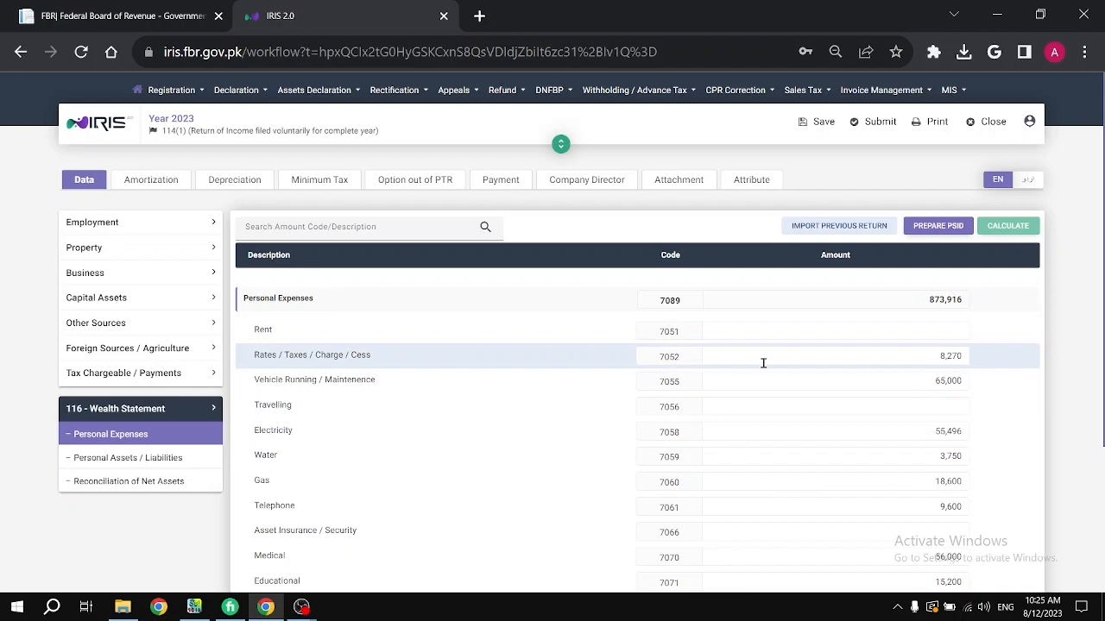